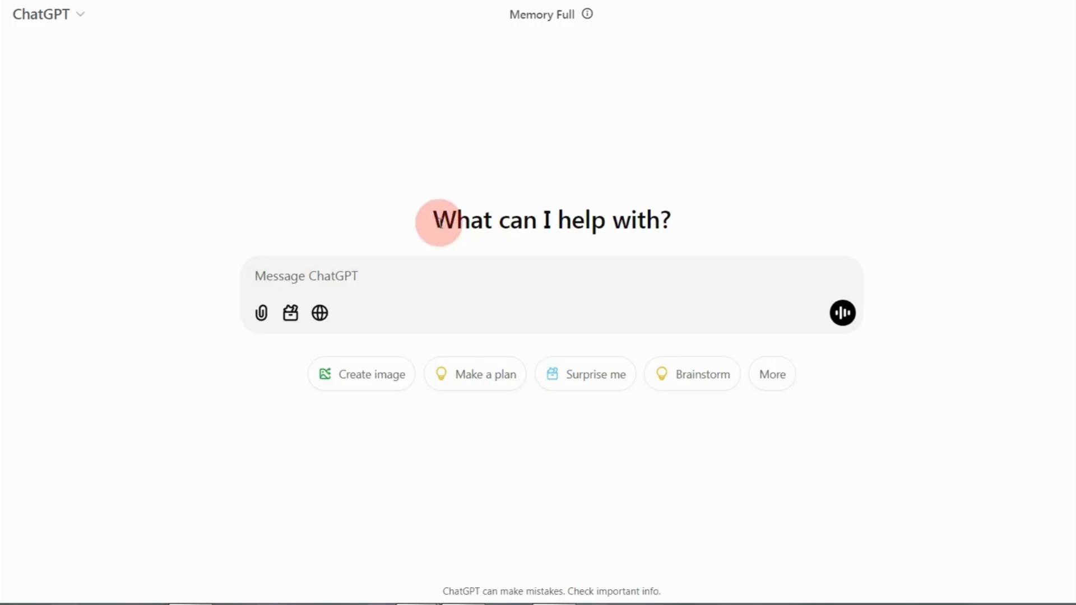
- Submit the tiger-and-phoenix artwork prompt with the request "now adjust the above prompt according to animal that is lion and snake"
left_click(444, 270)
key("ctrl+v")
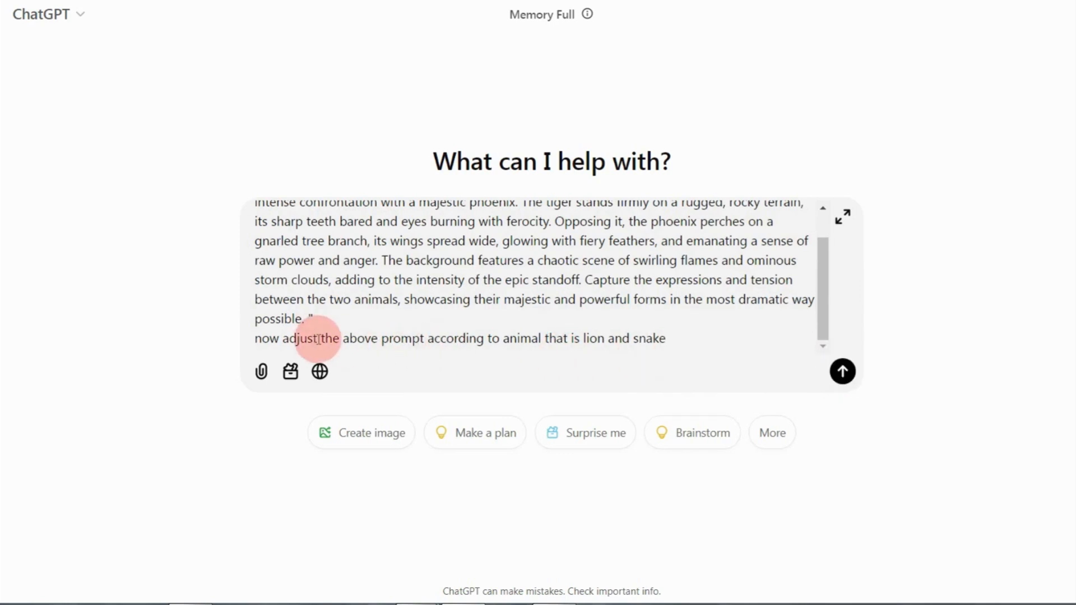
left_click_drag(320, 338, 674, 342)
left_click(704, 343)
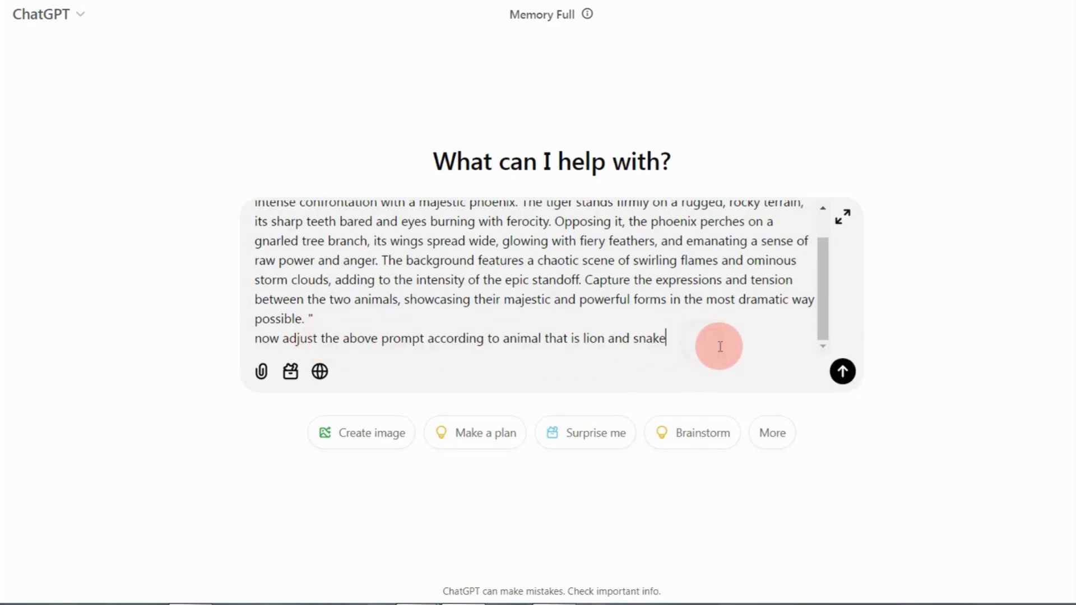
key("Return")
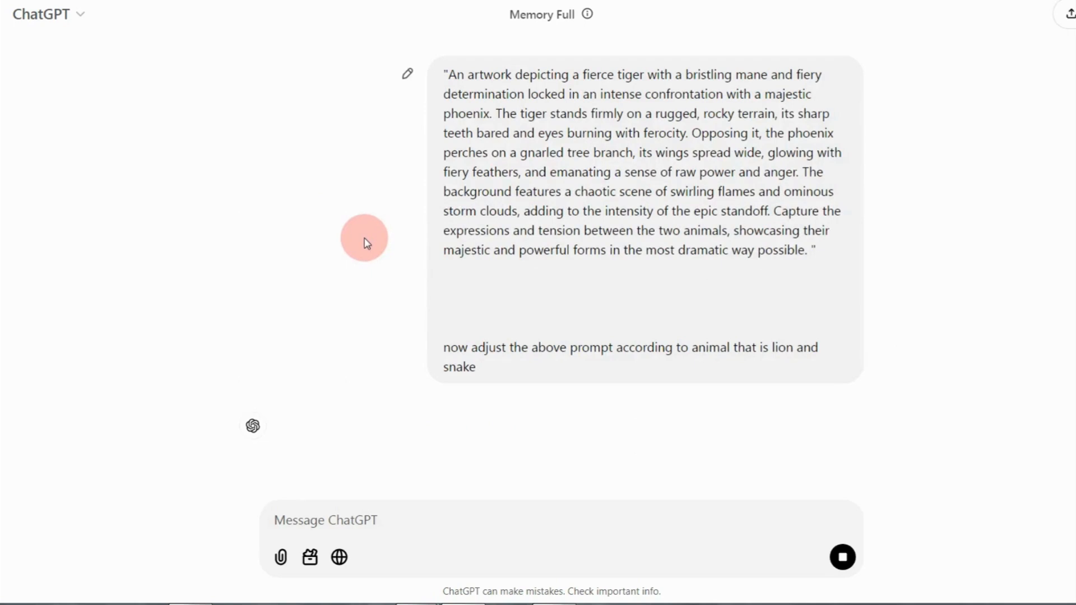
- Copy the adjusted lion-and-snake prompt from ChatGPT and paste it as the prompt in Leonardo.Ai's Image Creation
left_click_drag(283, 239, 385, 361)
right_click(385, 360)
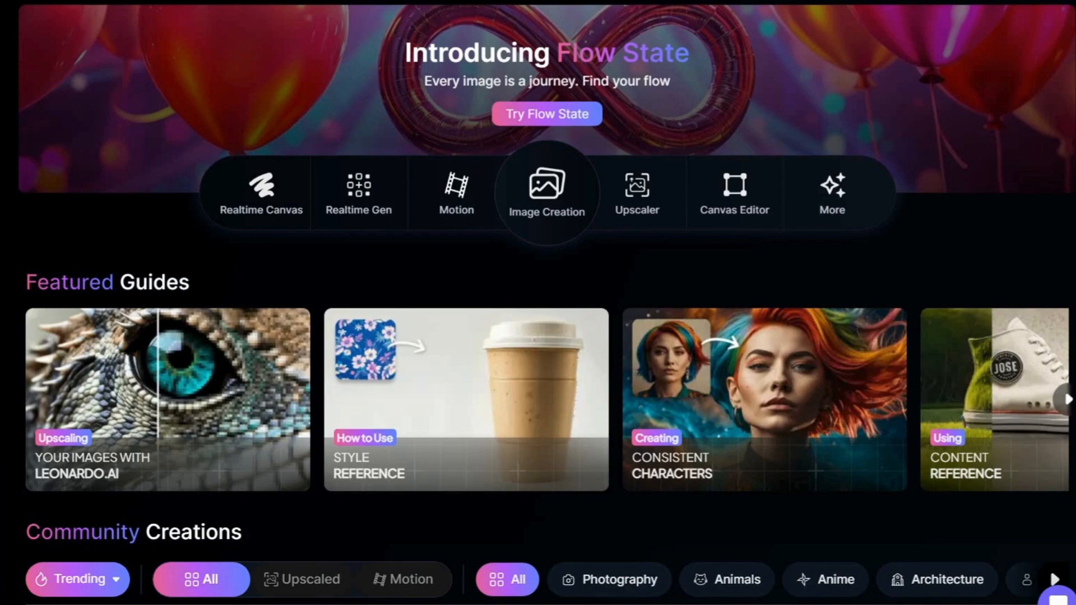
left_click(553, 212)
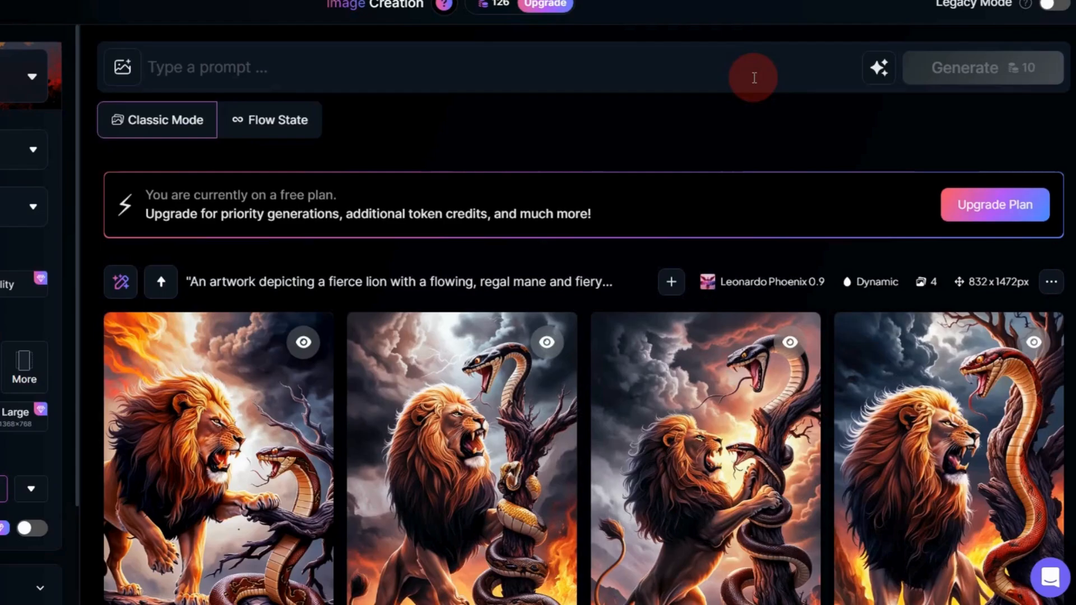
key("ctrl+v")
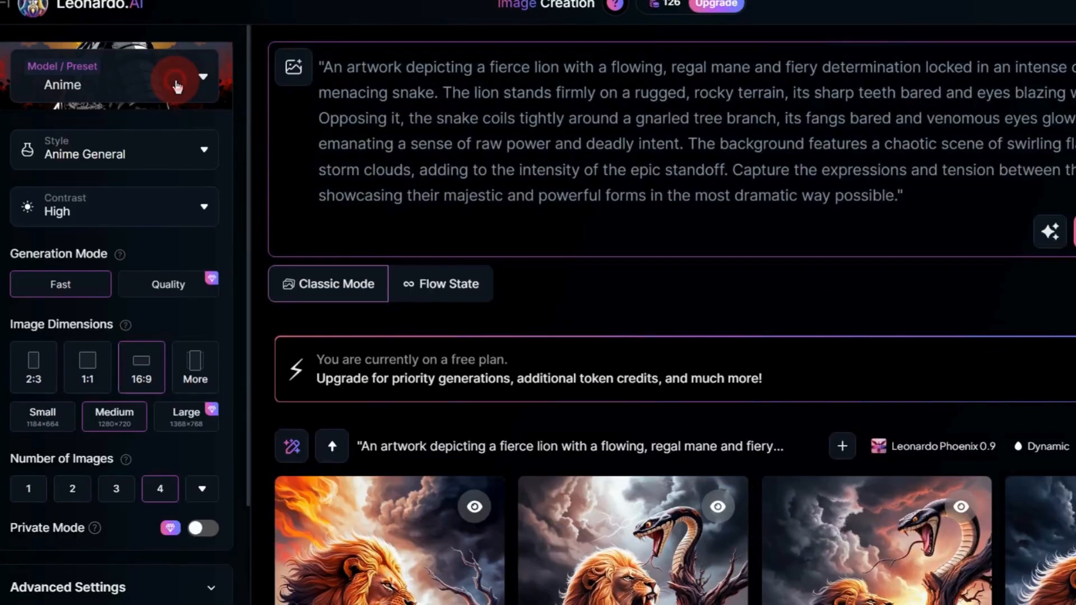
- Choose the Phoenix 0.9 model and set the image dimensions to Mobile (9:16)
left_click(177, 87)
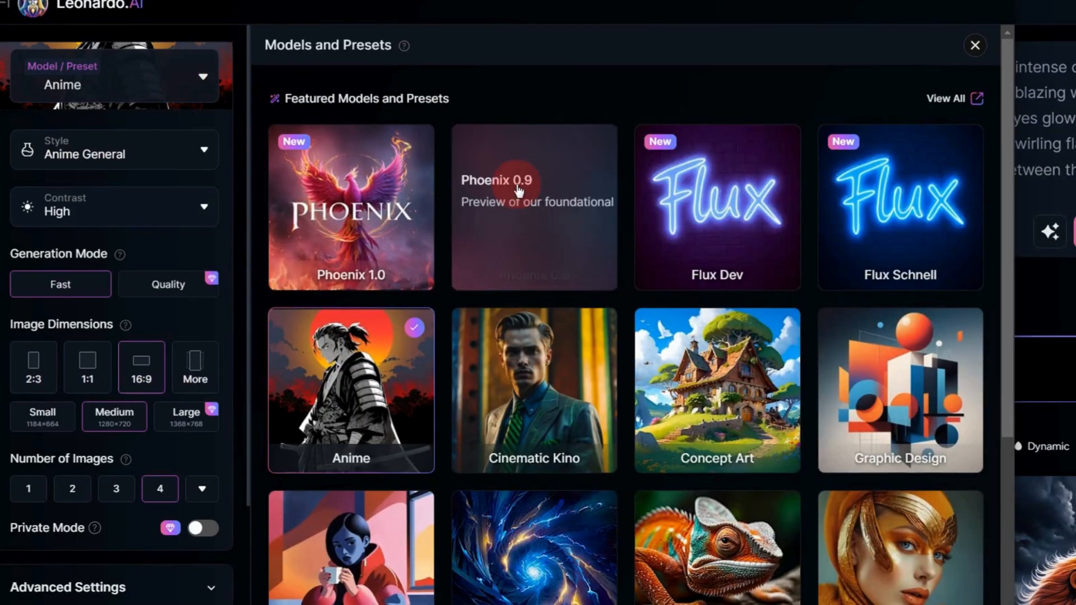
left_click(525, 190)
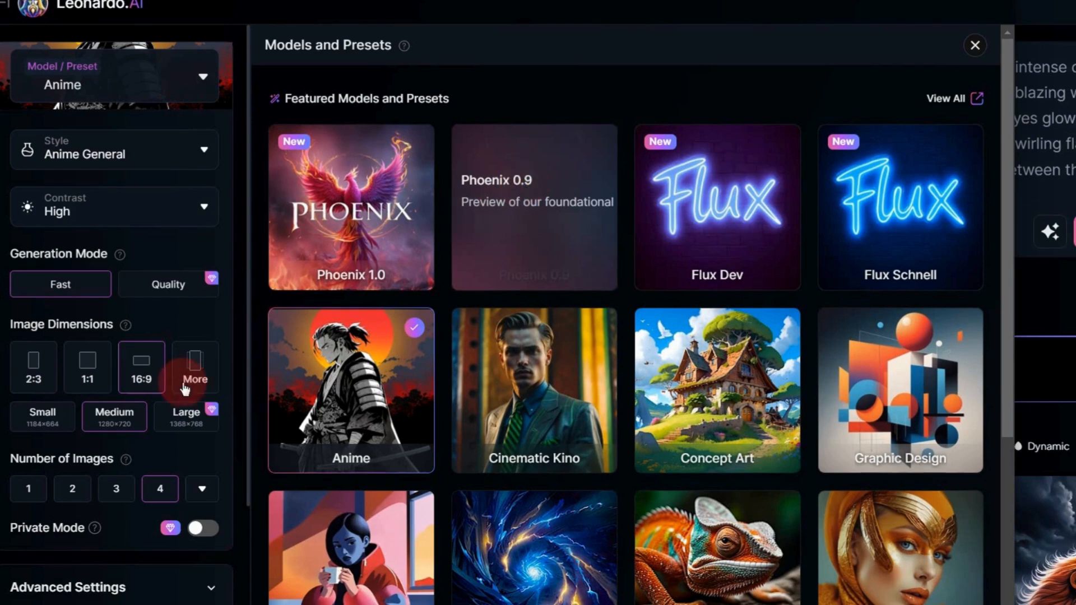
left_click(195, 432)
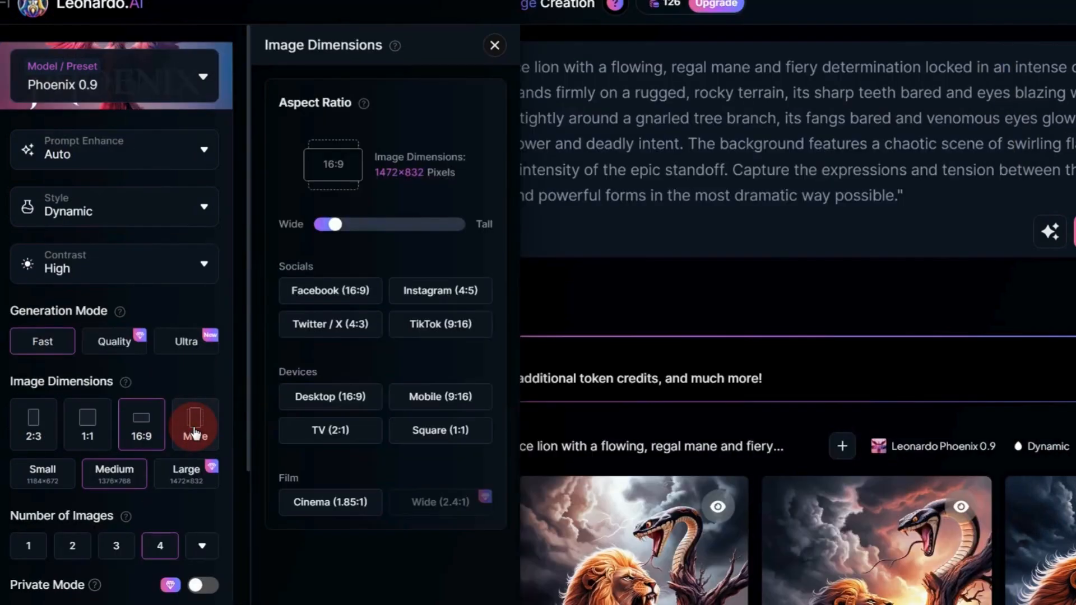
left_click(439, 399)
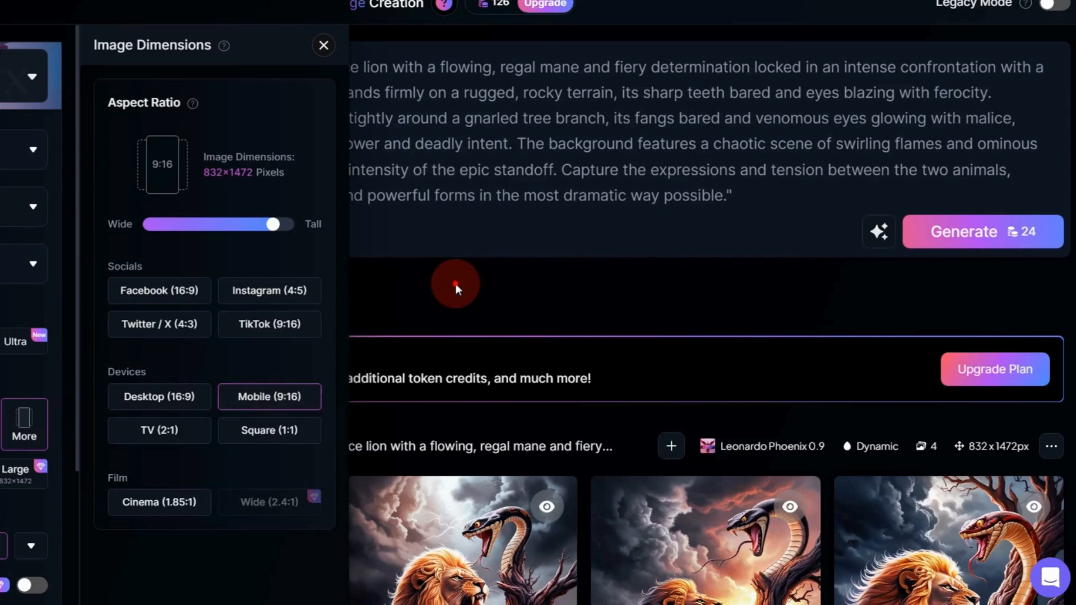
left_click(626, 284)
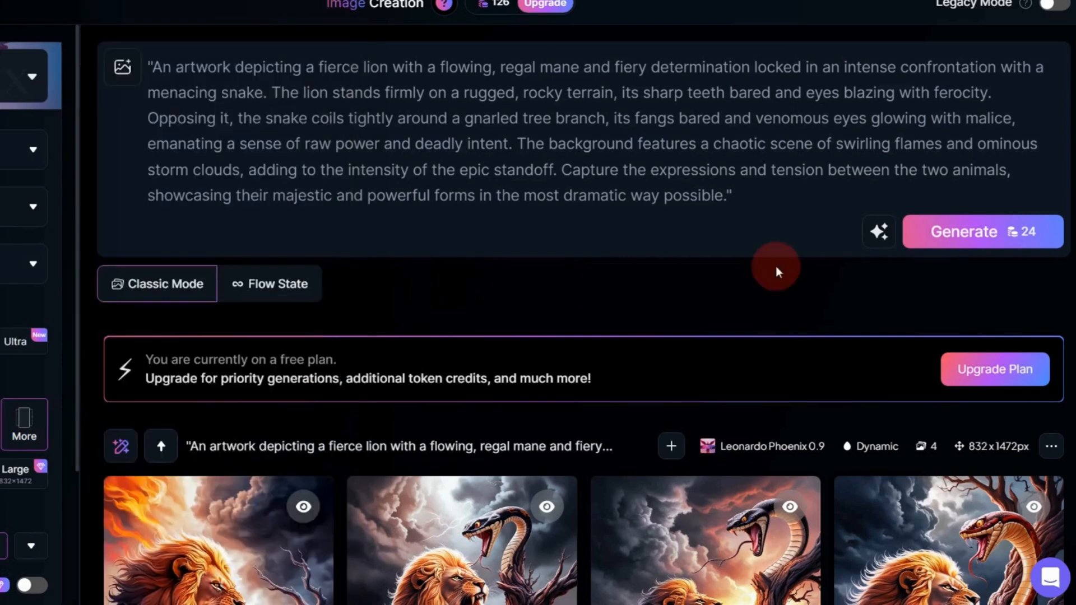
- Generate the lion-and-snake images and download the fourth one
left_click(1075, 235)
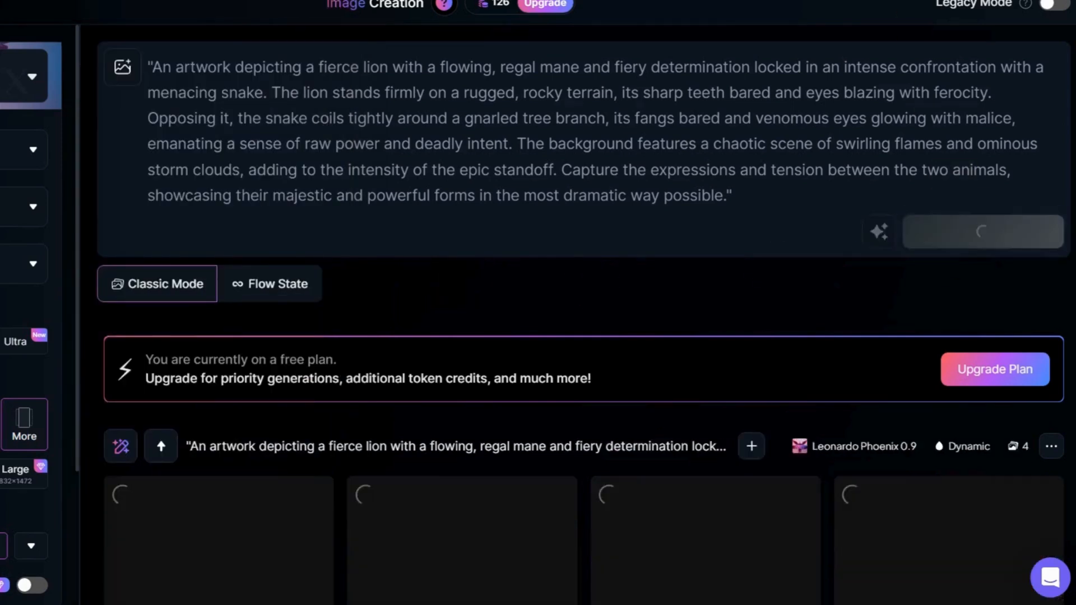
scroll(582, 336, "down", 5)
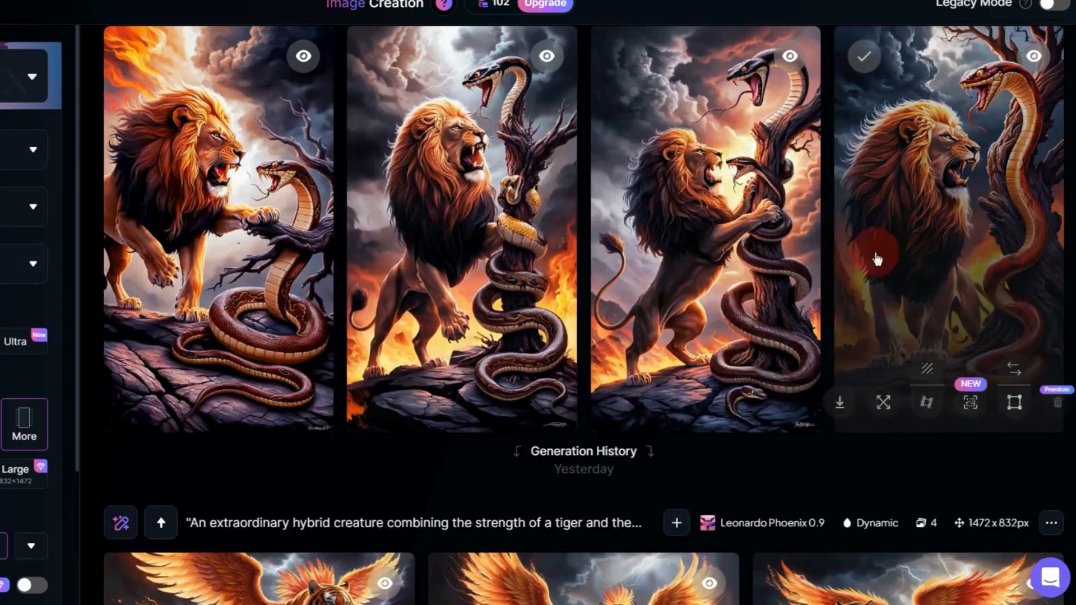
left_click(281, 236)
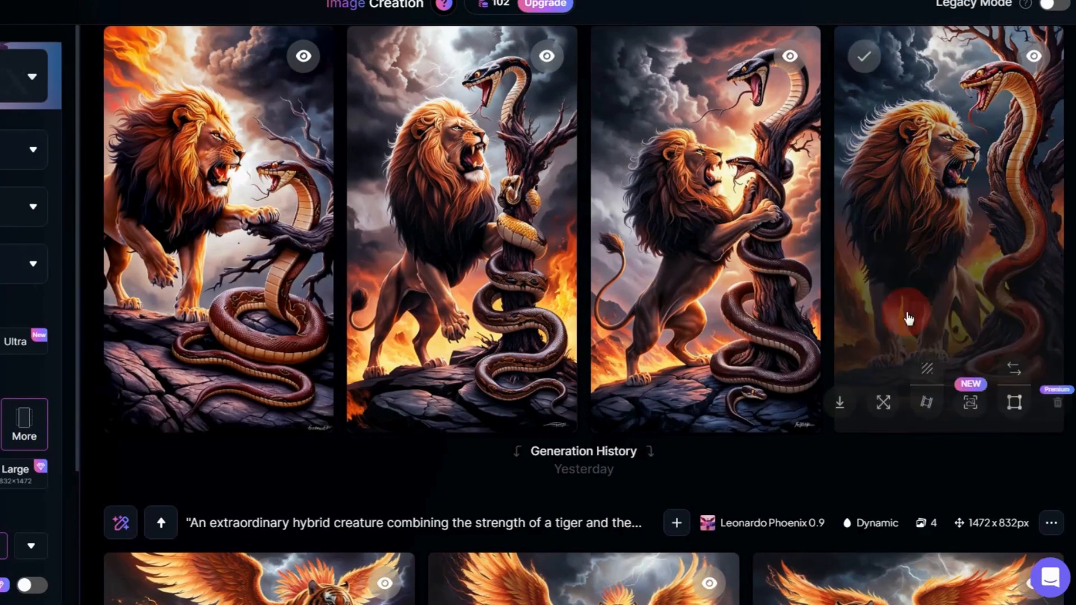
left_click(840, 403)
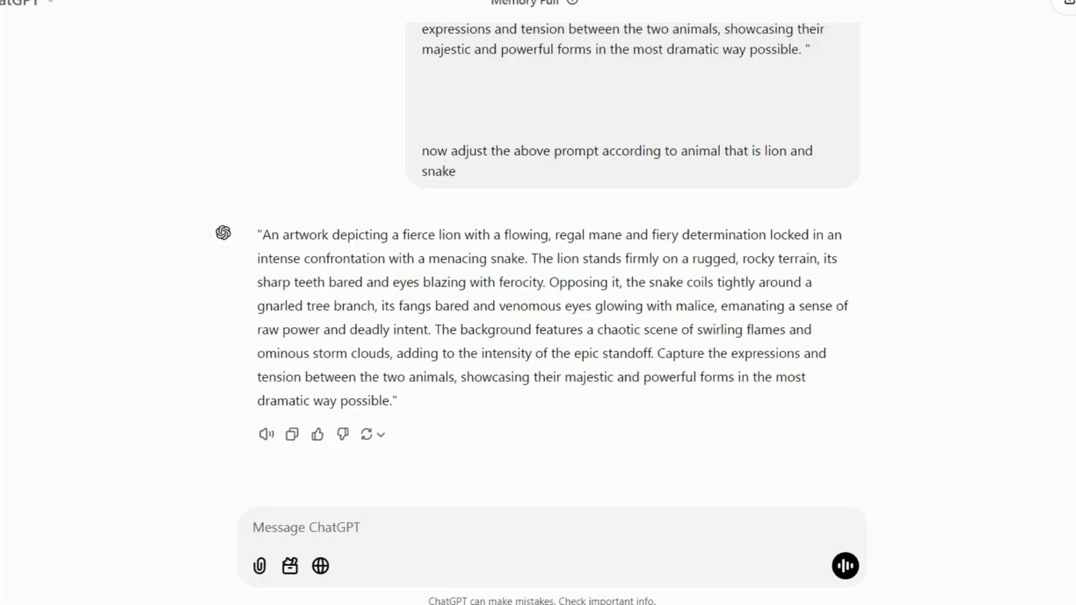
- In ChatGPT, request an analysis of the above prompt describing the transformation of the animals together into an amazing and wonderful animal image
left_click(696, 545)
left_click(473, 540)
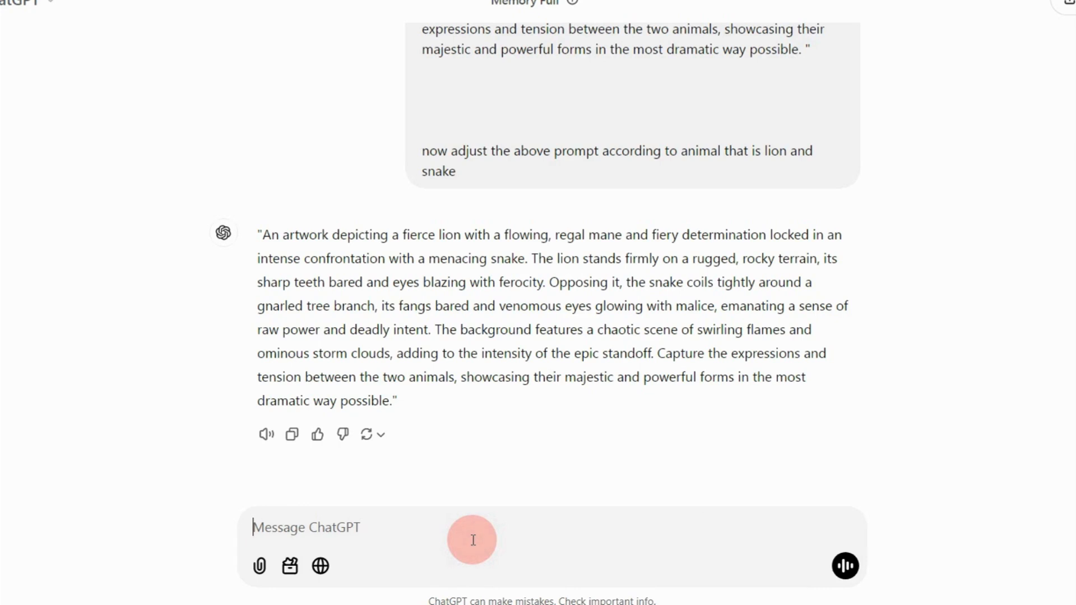
key("ctrl+v")
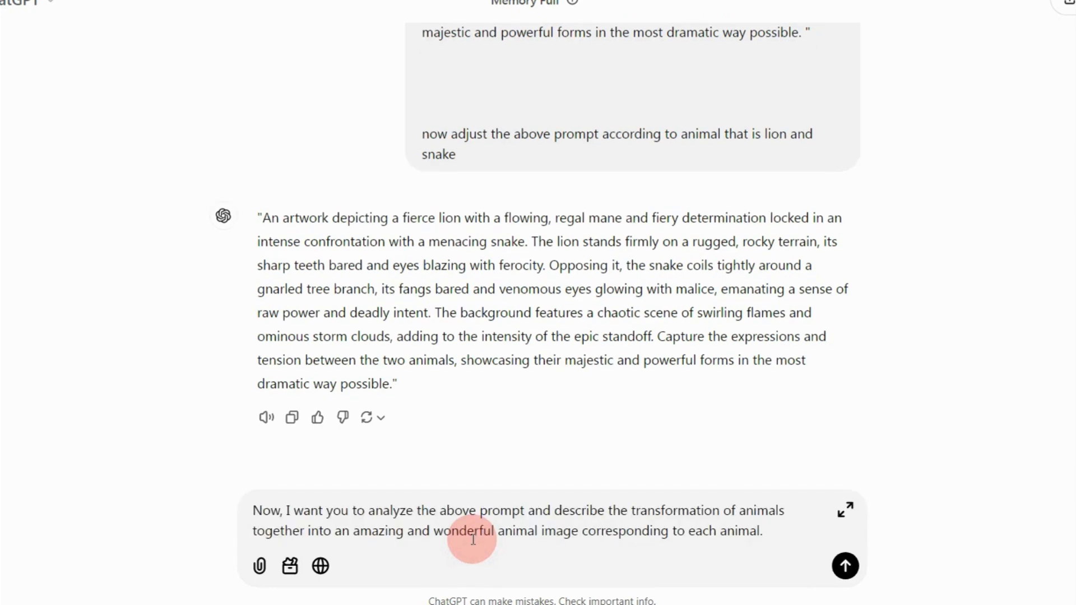
key("Return")
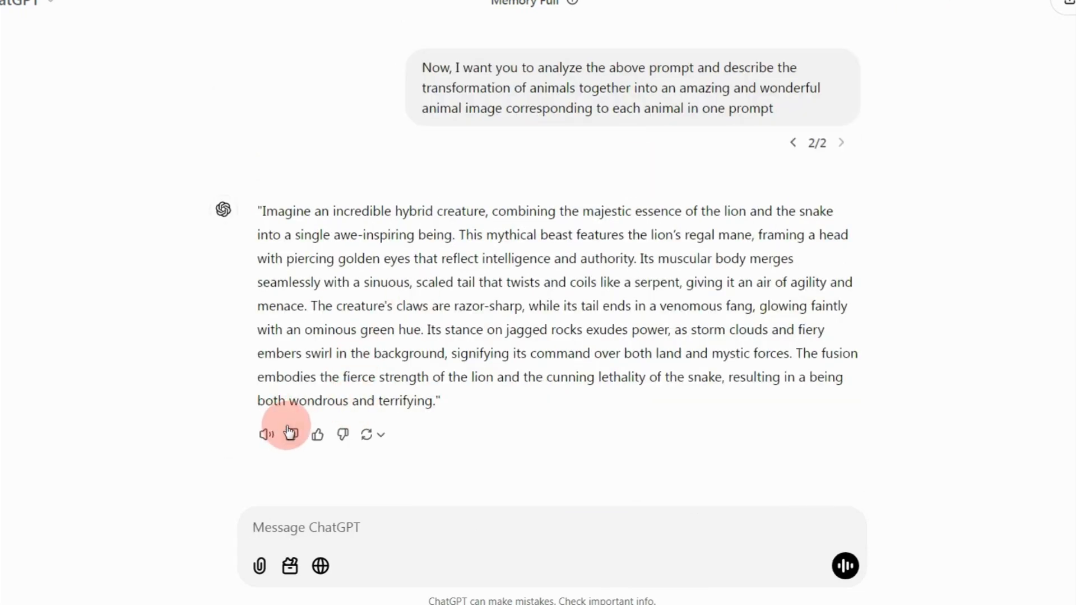
- Copy the hybrid creature prompt, replace the lion-and-snake prompt in Leonardo.Ai with it, and generate the images
left_click(290, 433)
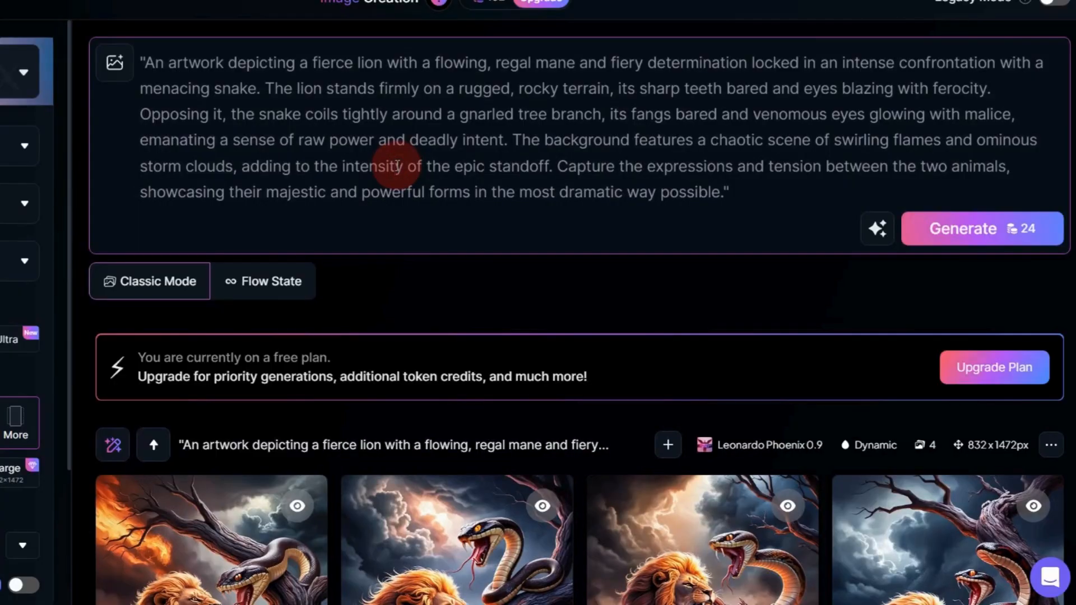
key("ctrl+a")
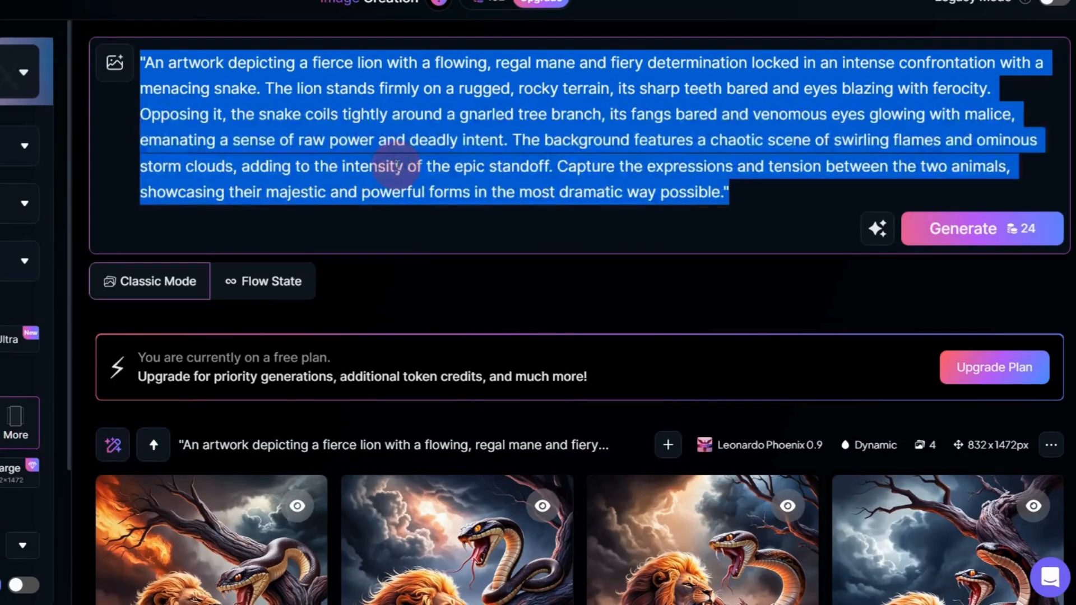
key("ctrl+v")
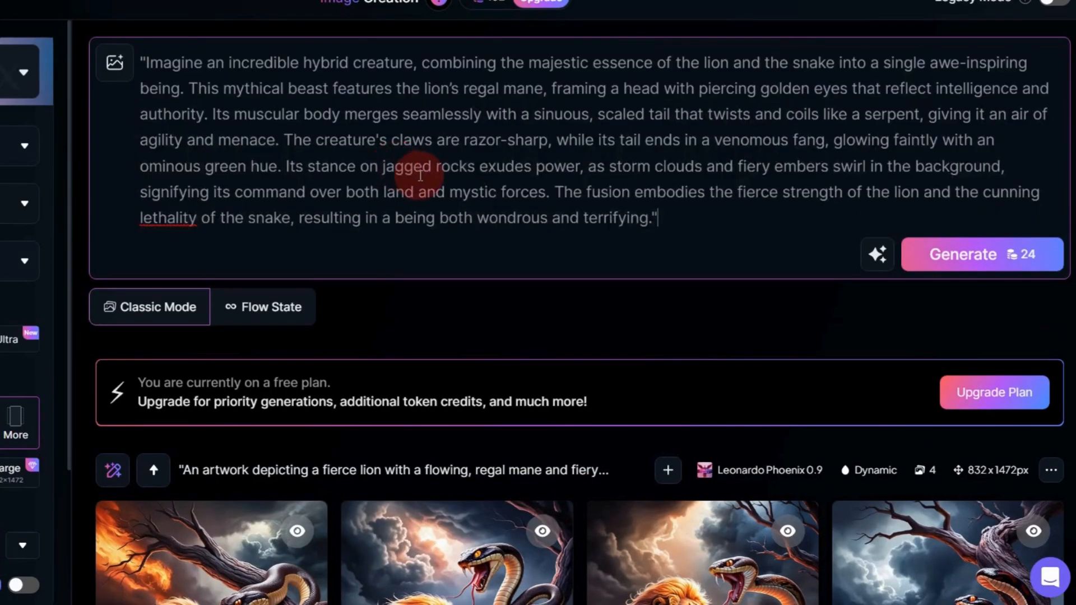
left_click(975, 255)
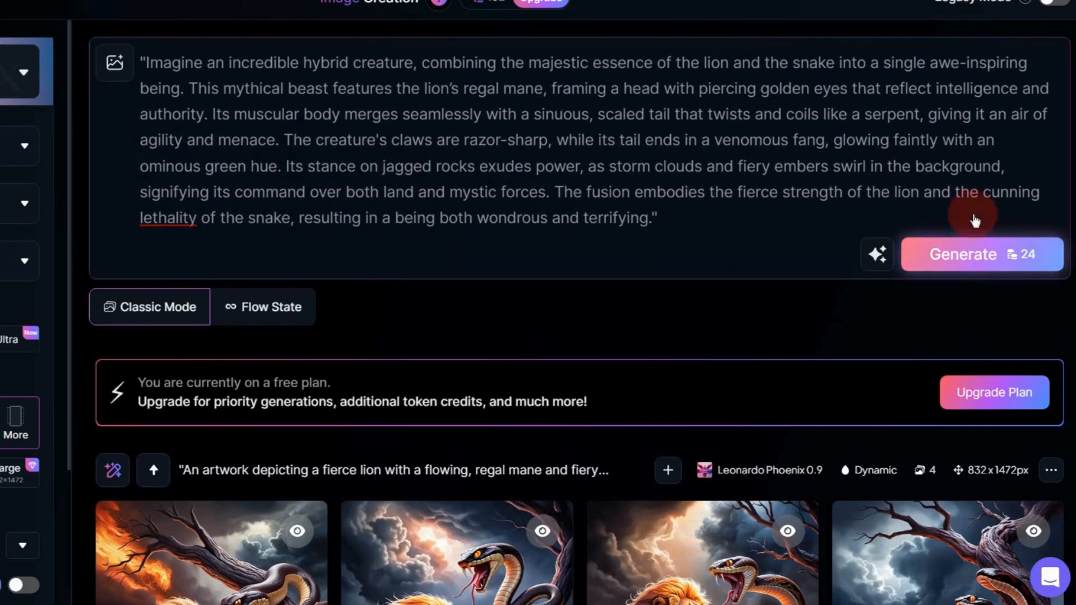
scroll(697, 478, "down", 6)
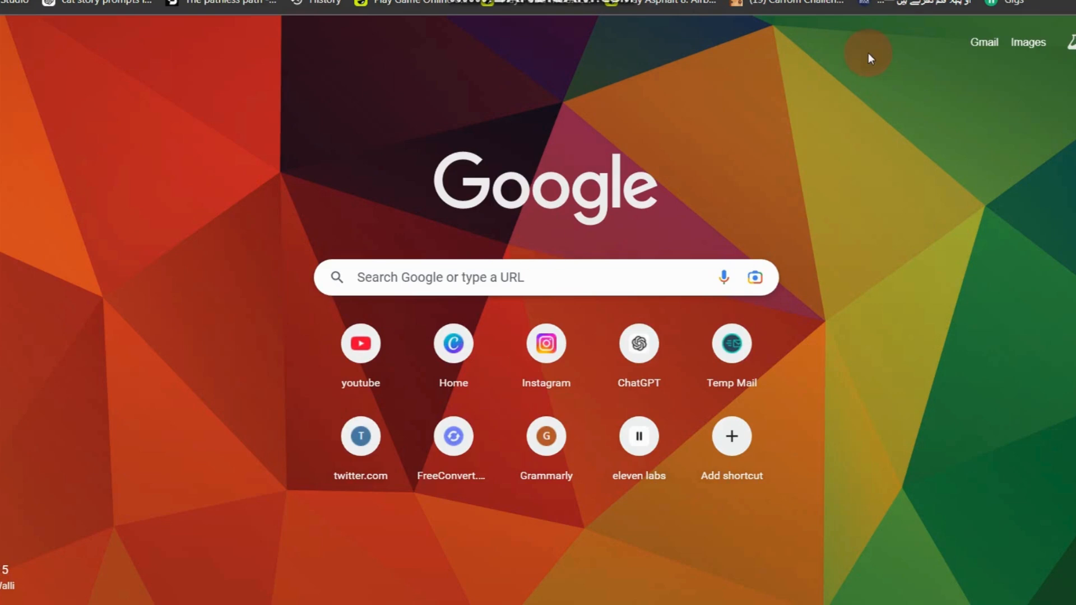
- Search Google for "kling ai", open the KLING AI website and go to its AI Videos workspace
left_click(497, 284)
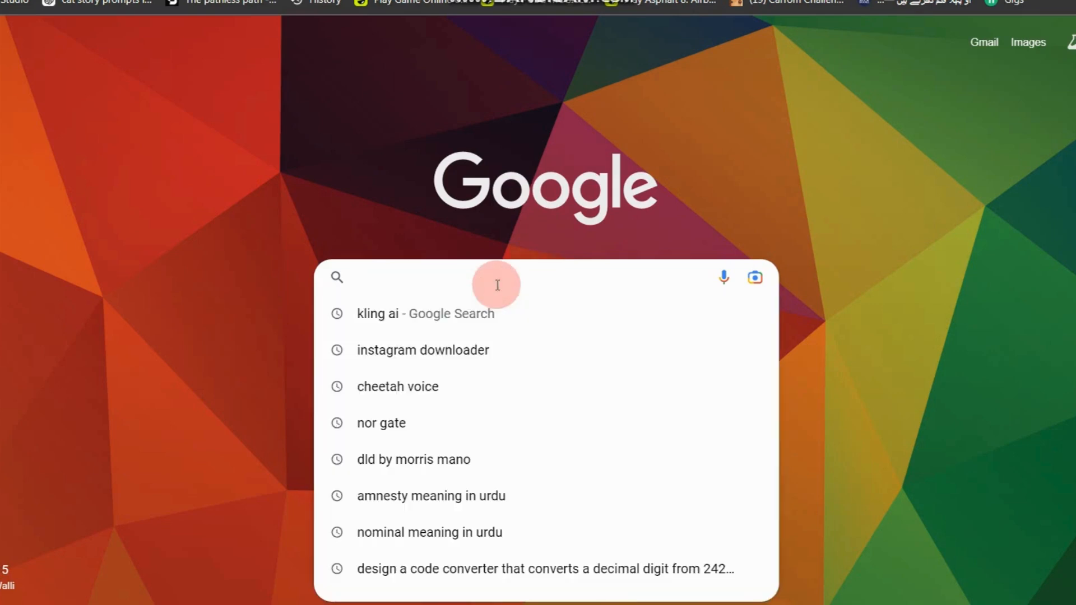
type("kli")
key("Down")
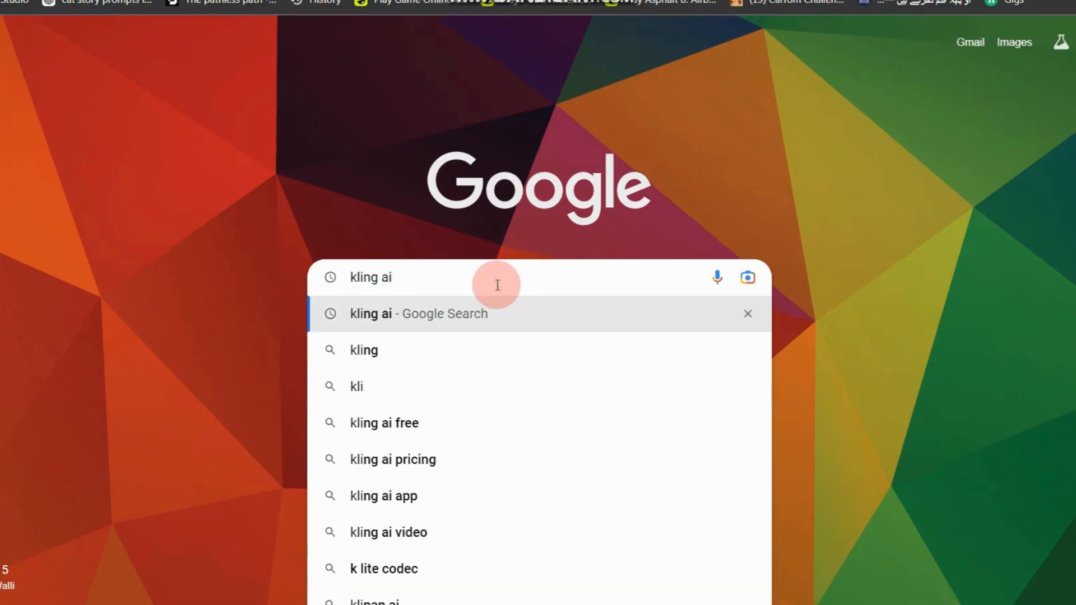
key("Return")
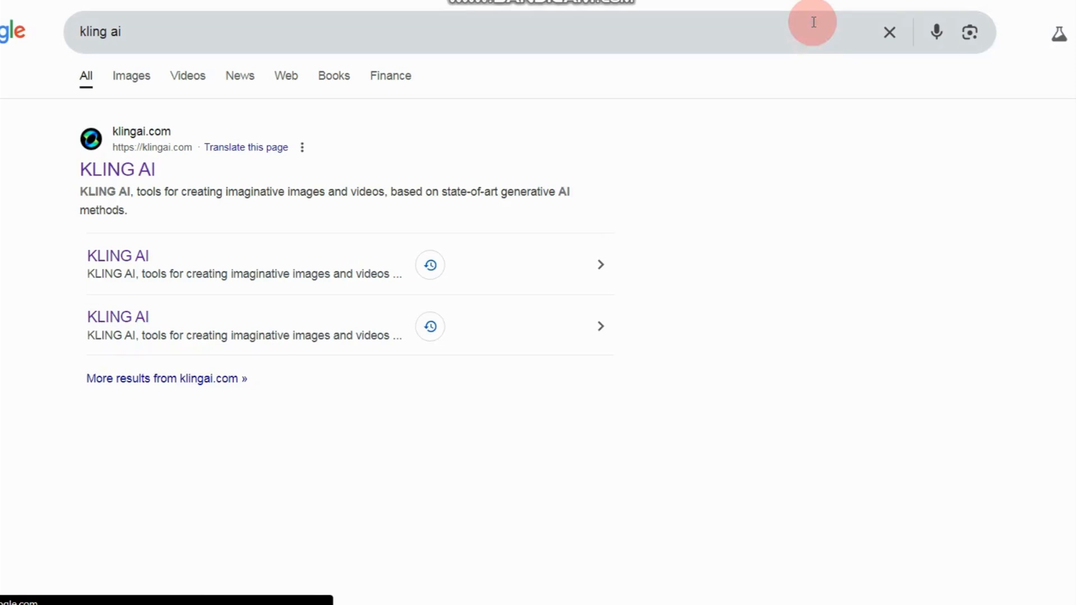
left_click(116, 173)
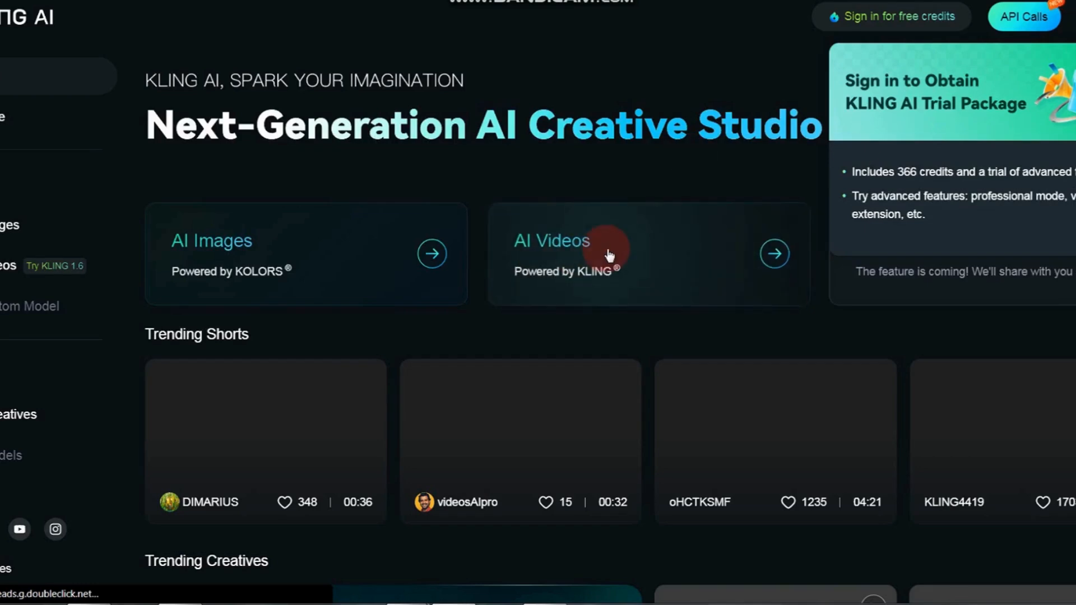
left_click(609, 256)
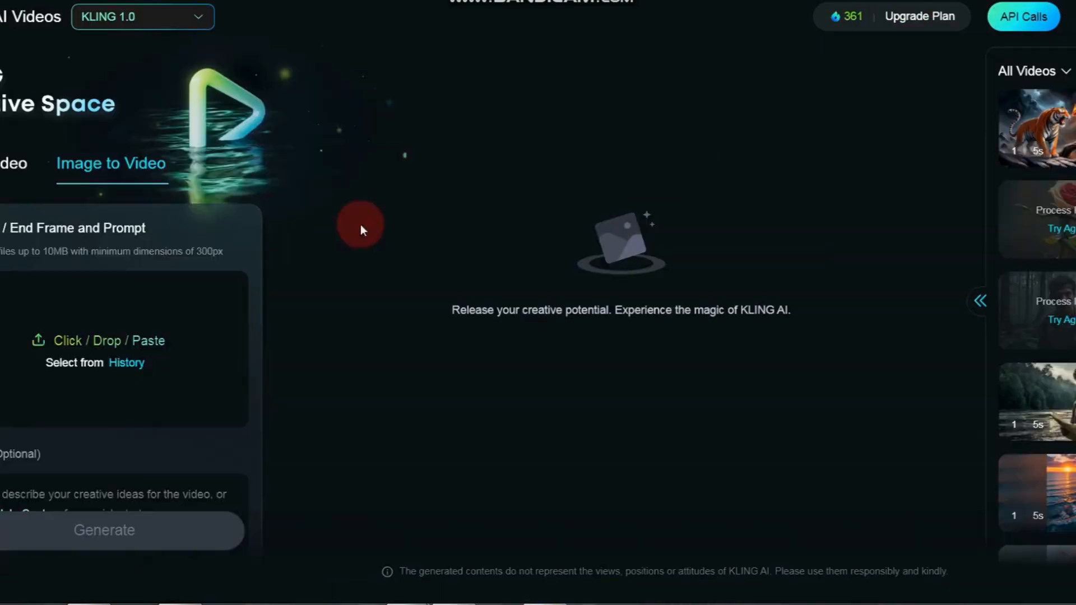
- Upload the downloaded lion-and-snake confrontation image as the start frame for Image to Video
left_click(120, 319)
left_click(596, 277)
left_click(690, 418)
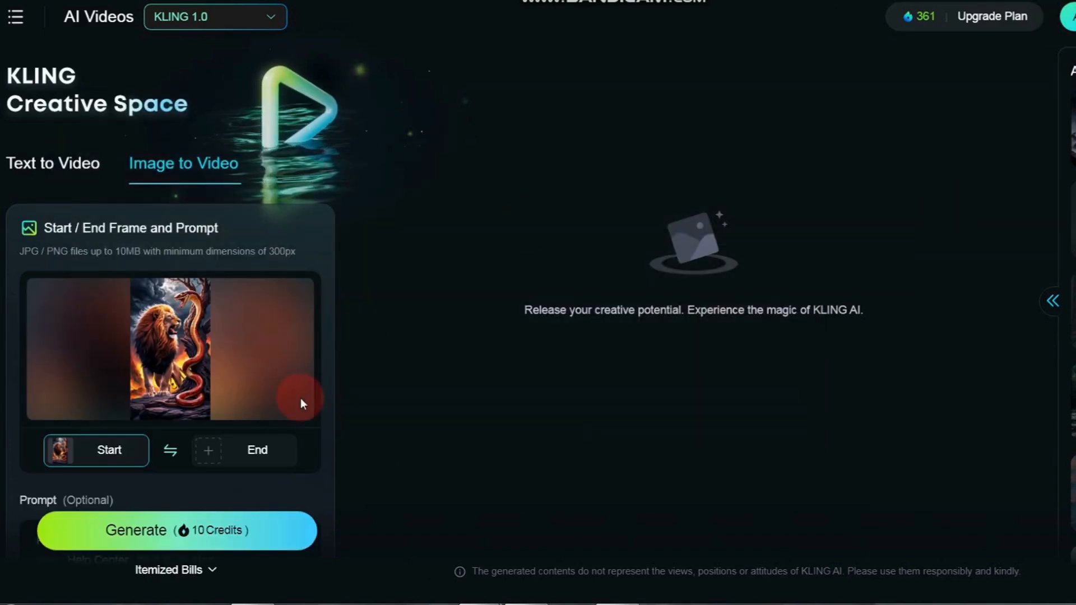
- Add the Leonardo_Phoenix_09_Imagine_an_incredible_hybrid_creature_comb_1 image from Downloads as the end frame
left_click(240, 455)
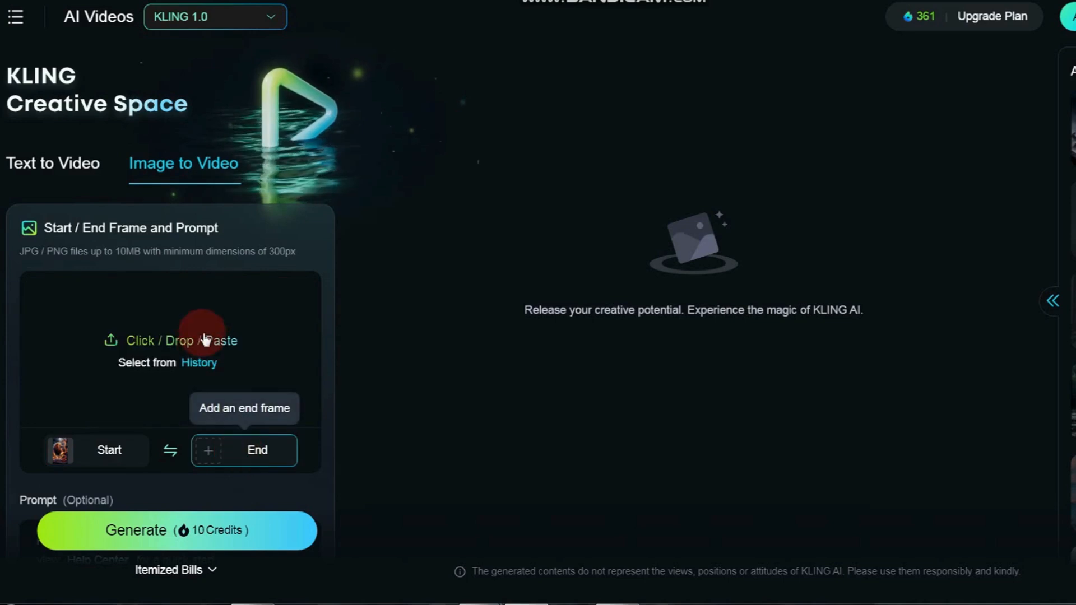
left_click(175, 387)
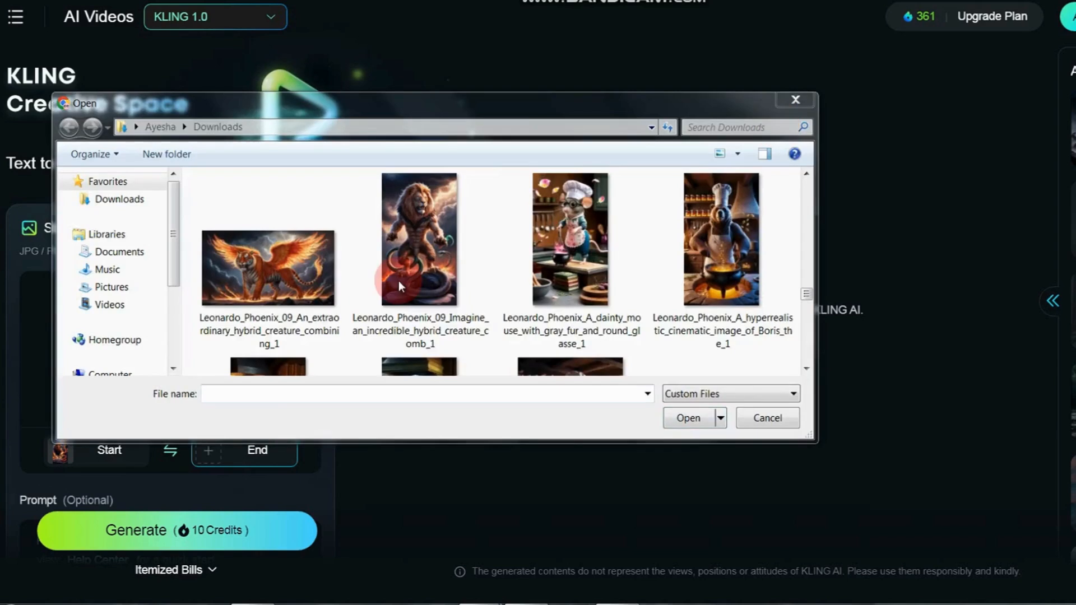
left_click(398, 281)
left_click(689, 420)
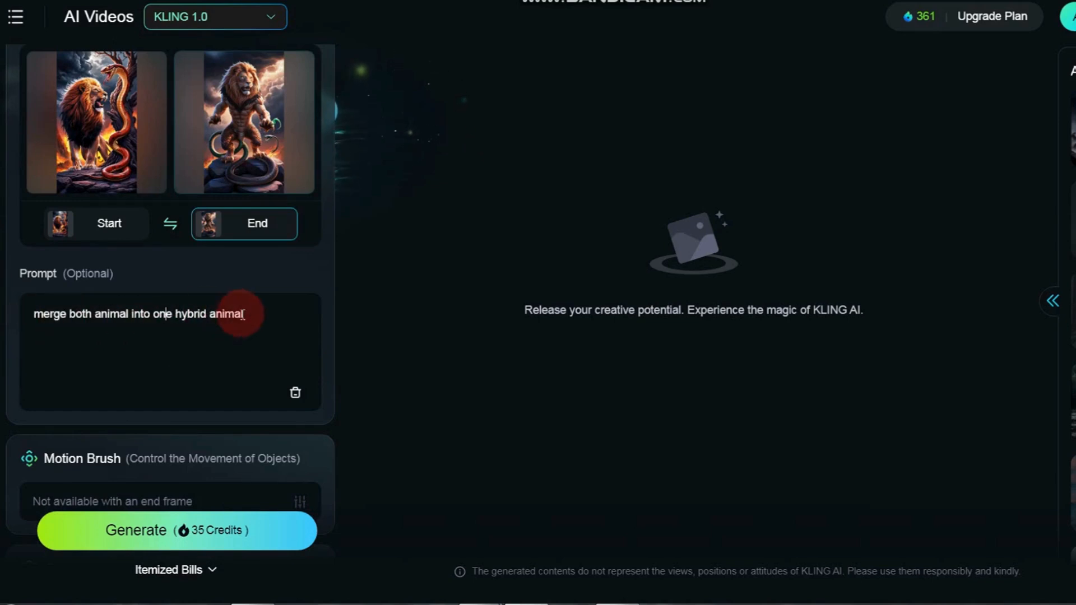
- Generate the video with the prompt "merge both animal into one hybrid animal" and download the result
left_click(177, 529)
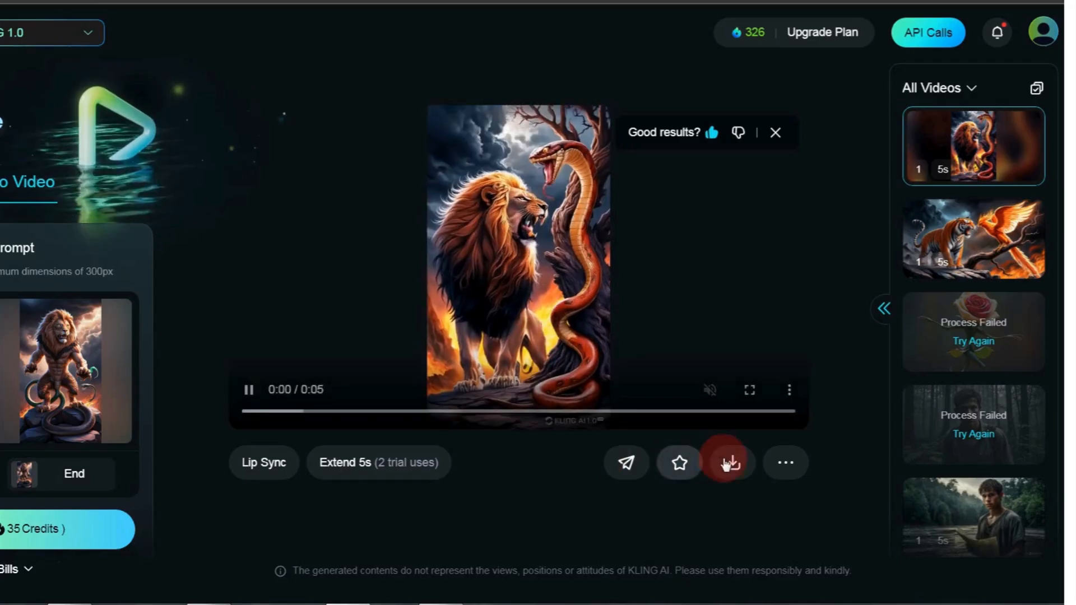
left_click(732, 461)
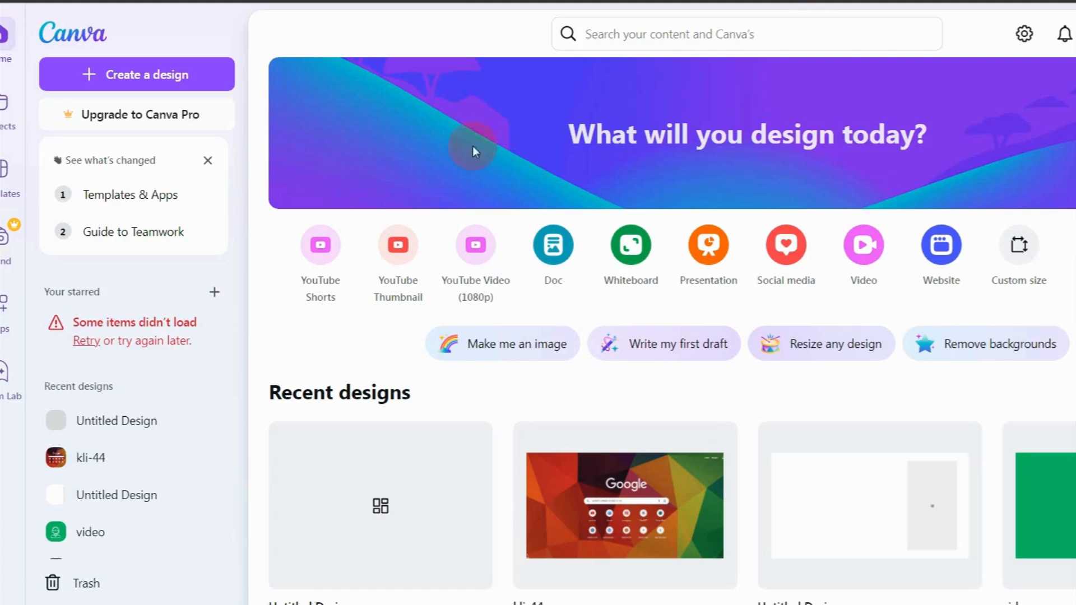
- In Canva, create a new blank YouTube Shorts design
left_click(320, 246)
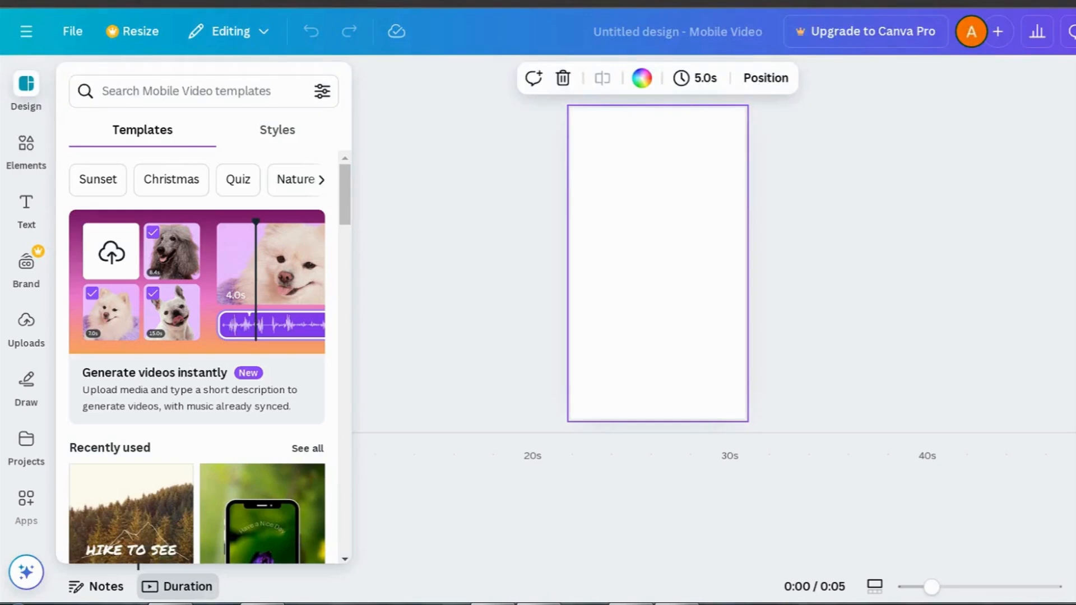
- Add the uploaded winged tiger, winged cheetah and lion-snake hybrid videos to the timeline, each on its own page in that order
left_click(24, 324)
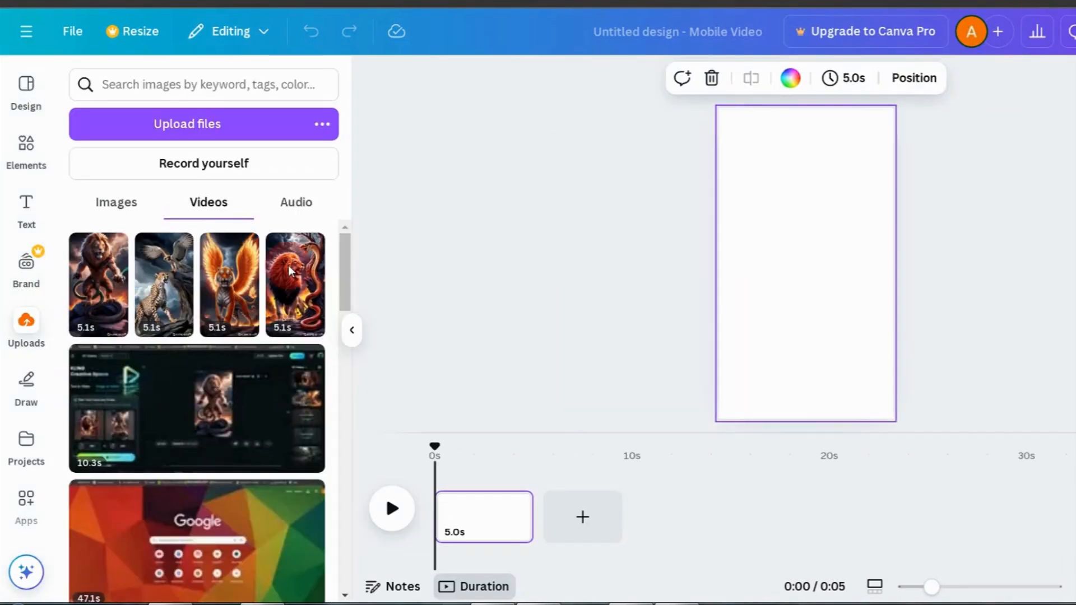
left_click_drag(230, 283, 566, 515)
left_click(168, 291)
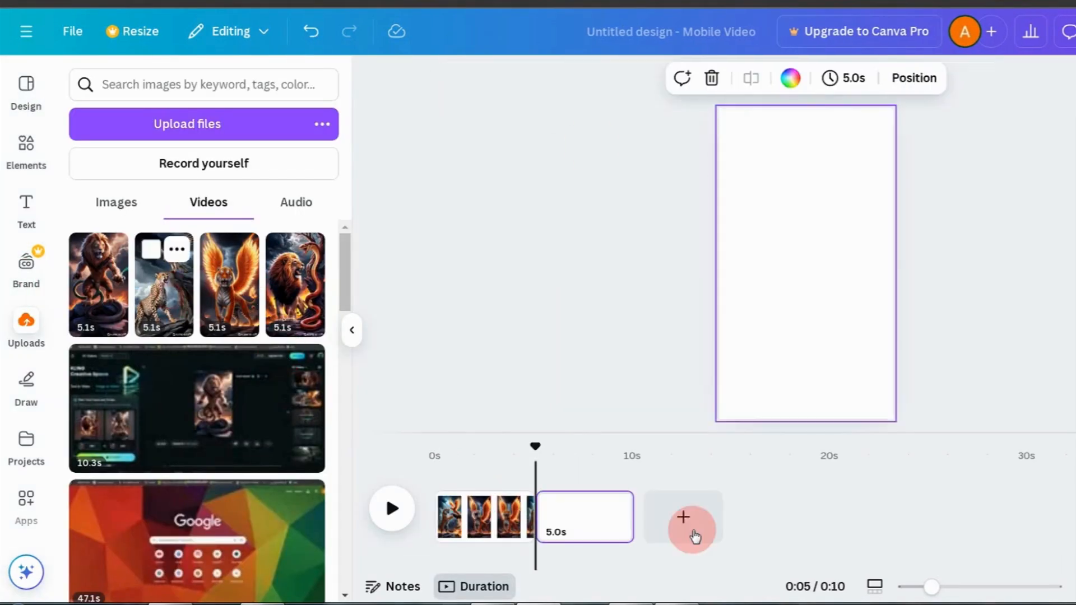
left_click(692, 529)
left_click(305, 307)
- Set the video as background on each of the three pages so the clips fill the vertical frame
left_click(482, 525)
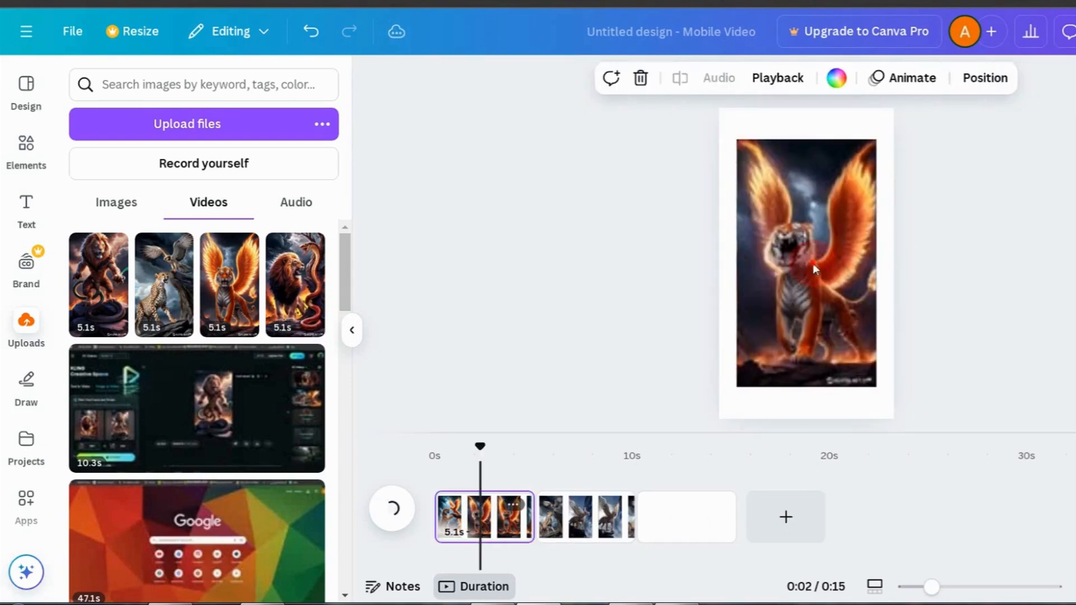
left_click(812, 264)
right_click(799, 248)
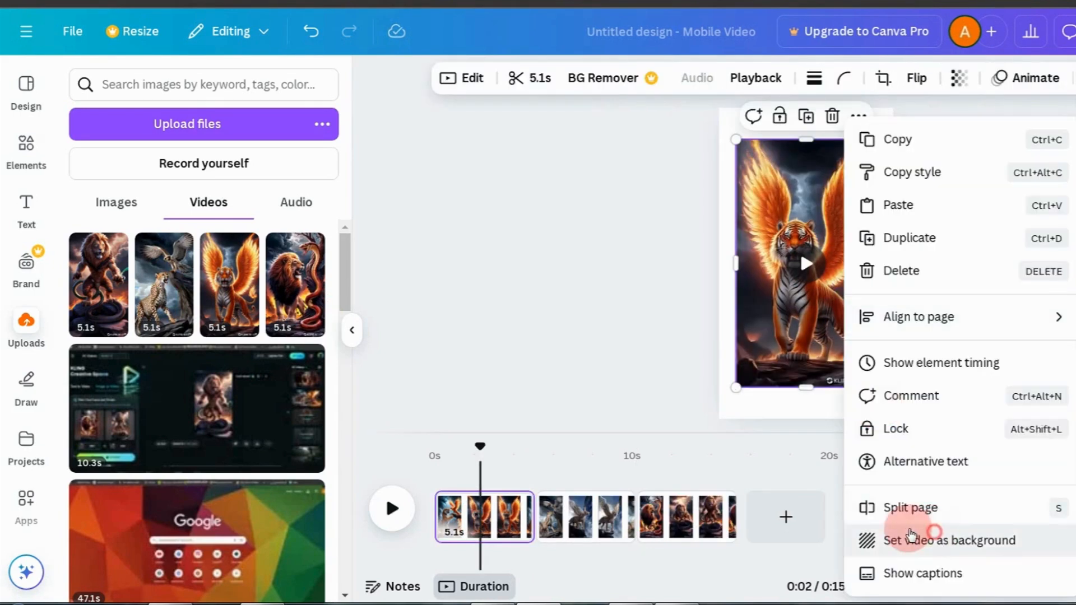
left_click(936, 540)
left_click(583, 522)
right_click(823, 252)
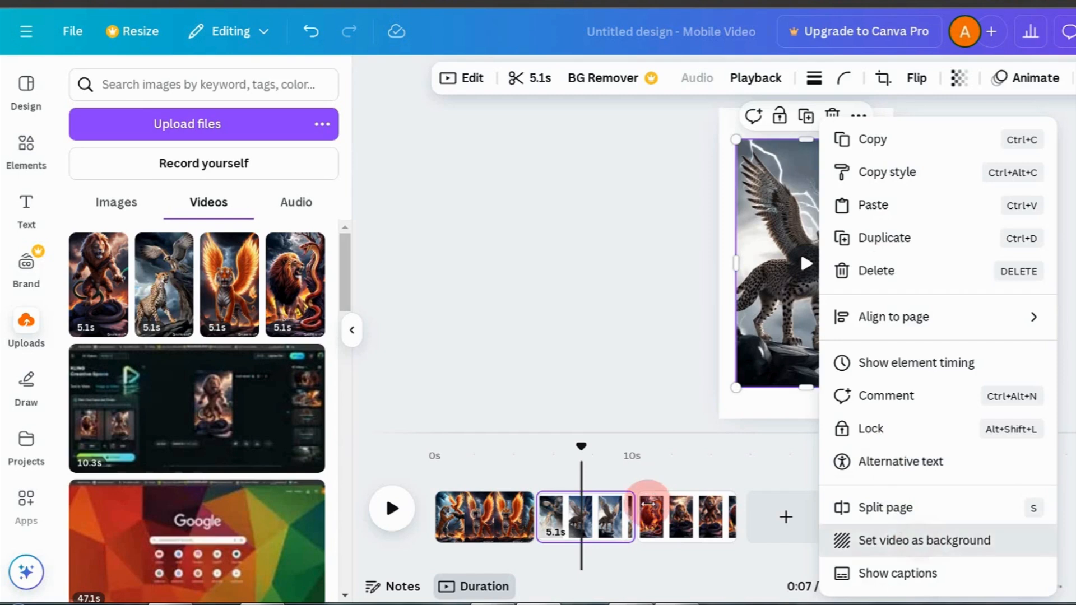
left_click(896, 540)
left_click(686, 521)
right_click(815, 252)
left_click(899, 540)
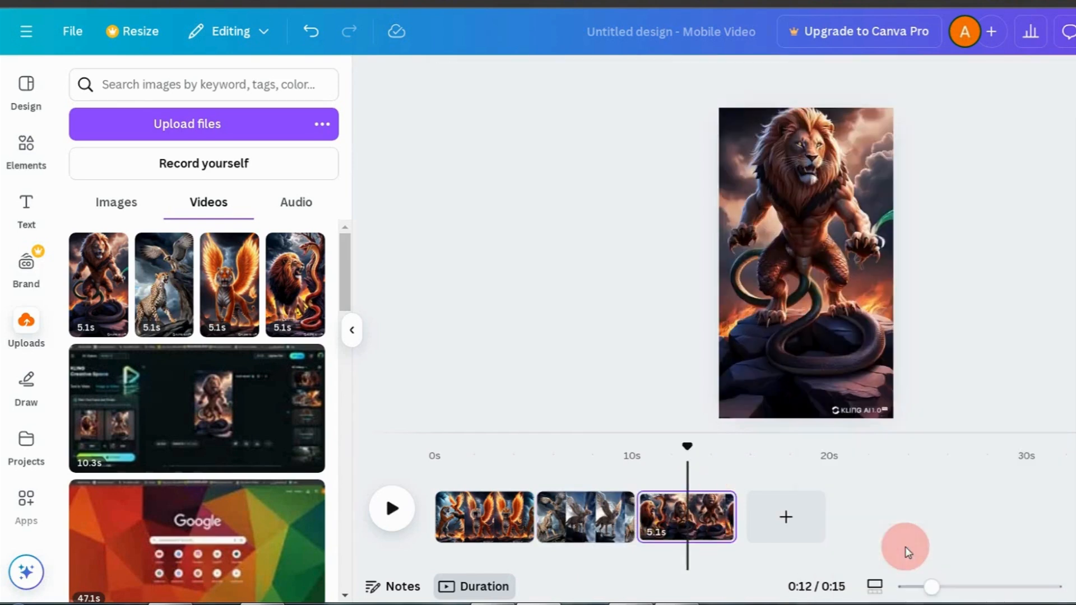
- Apply a Match & Move transition after the first page, shorten its duration below 0.5 seconds and apply it between all pages
left_click(466, 510)
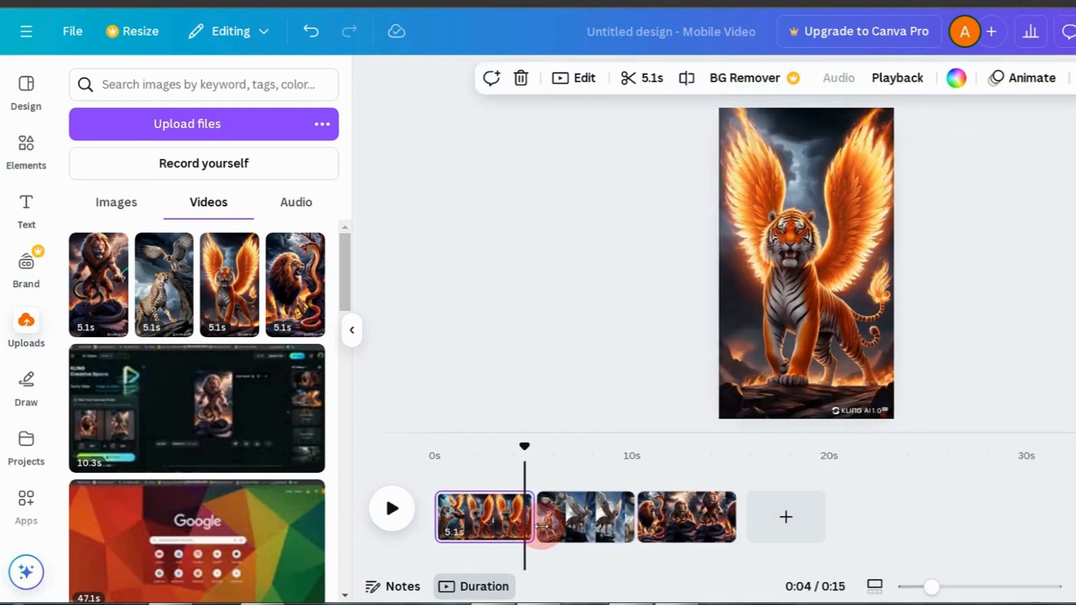
left_click(535, 531)
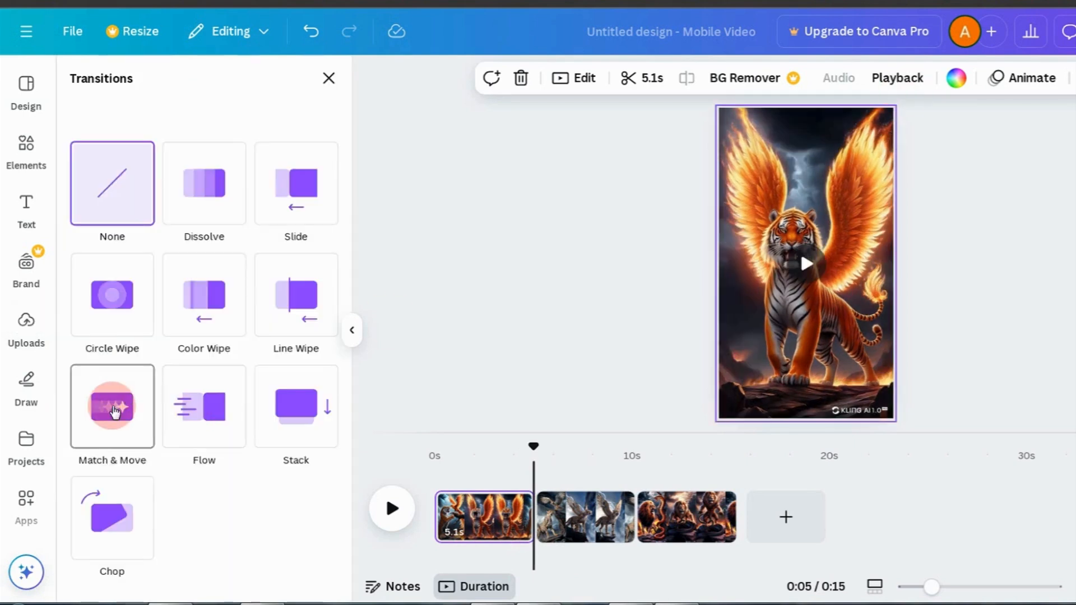
scroll(193, 467, "down", 4)
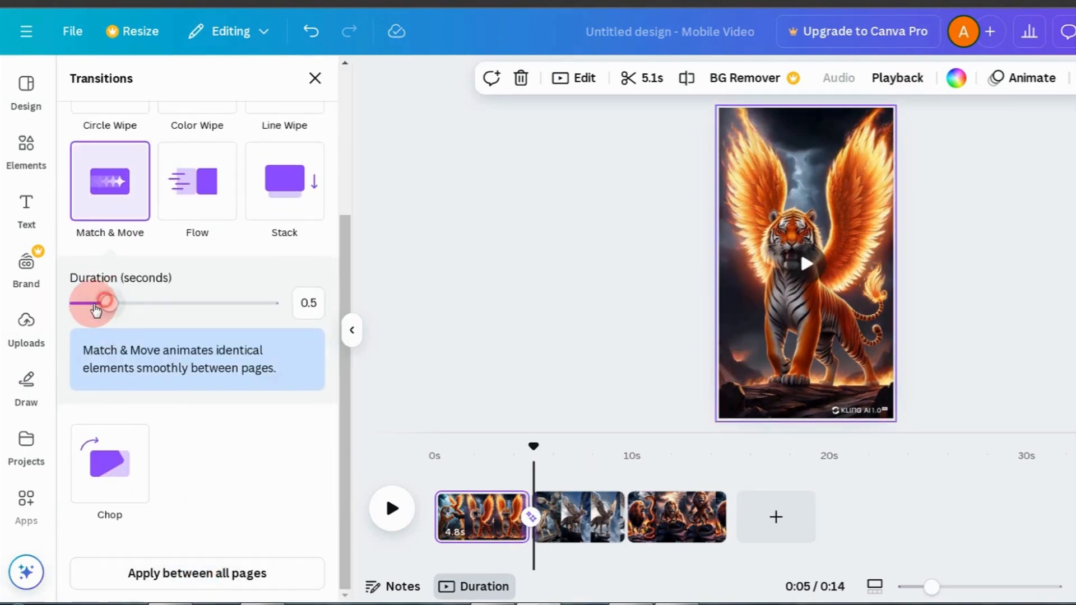
left_click(95, 303)
left_click(223, 575)
left_click(314, 78)
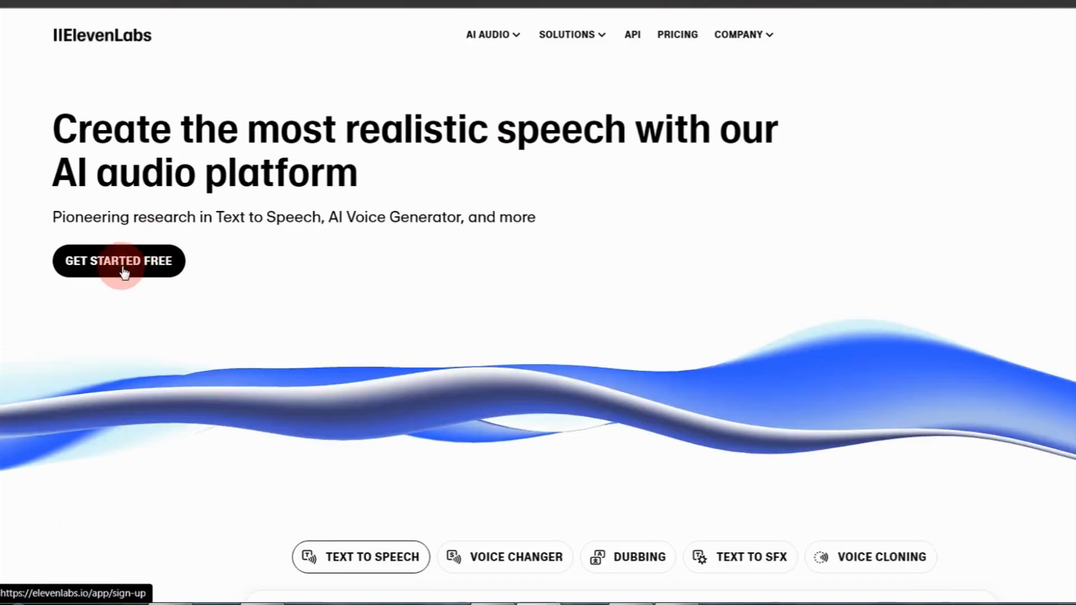
- In ElevenLabs, generate sound effects from the prompt "cheetah growl" and download Generation 2
left_click(132, 262)
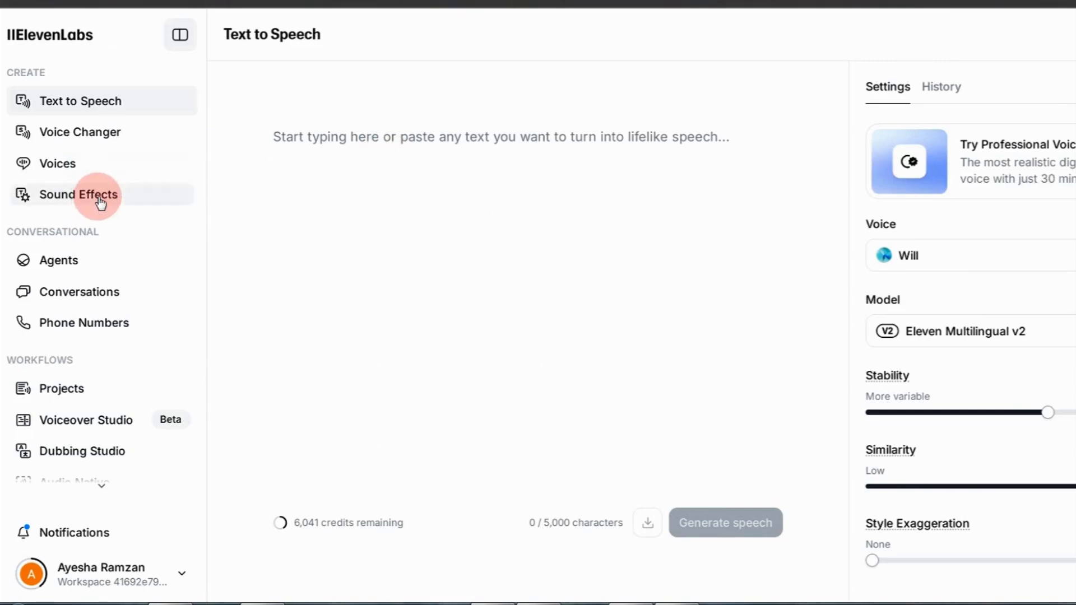
left_click(100, 201)
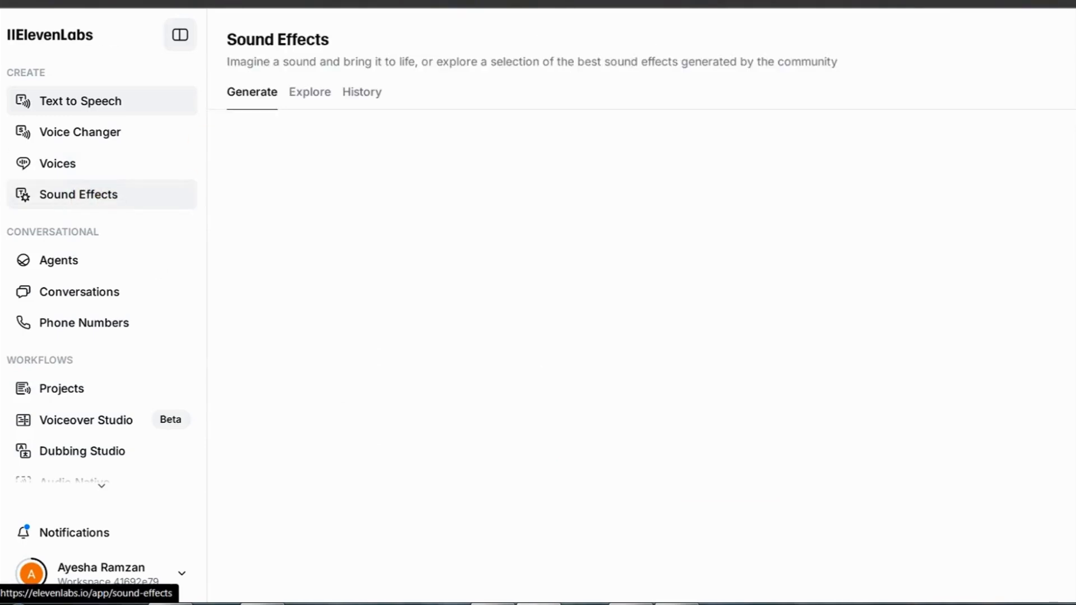
left_click(740, 219)
type("cheetah growl")
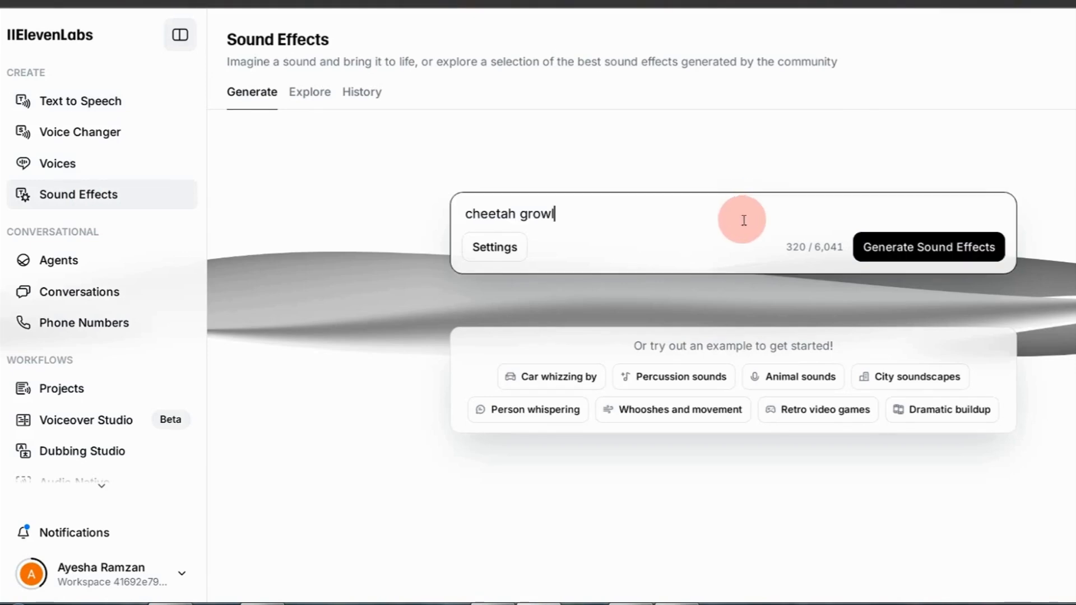
left_click(907, 248)
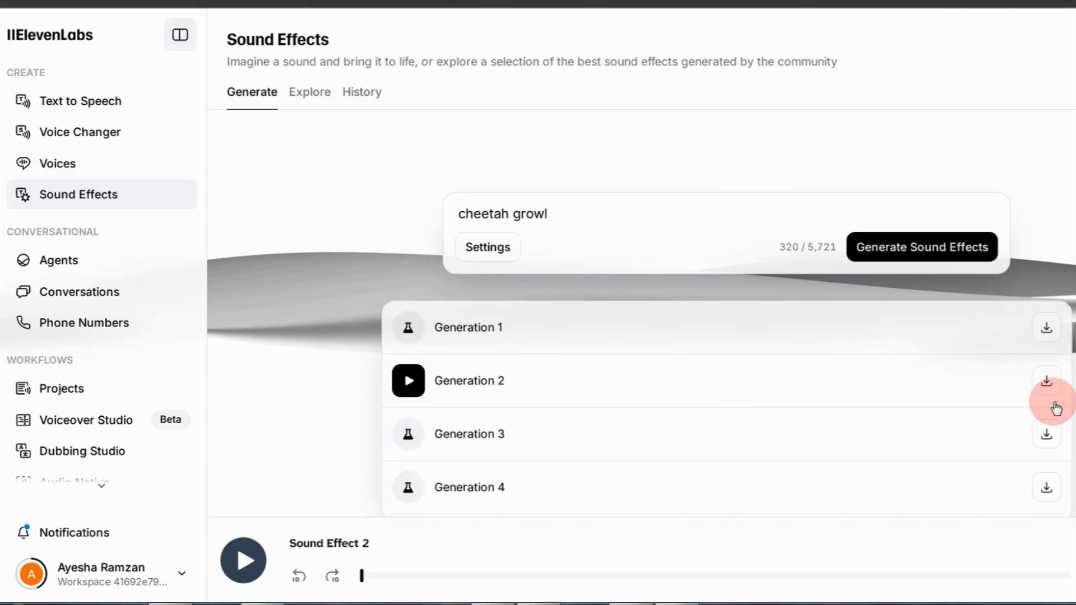
left_click(1046, 382)
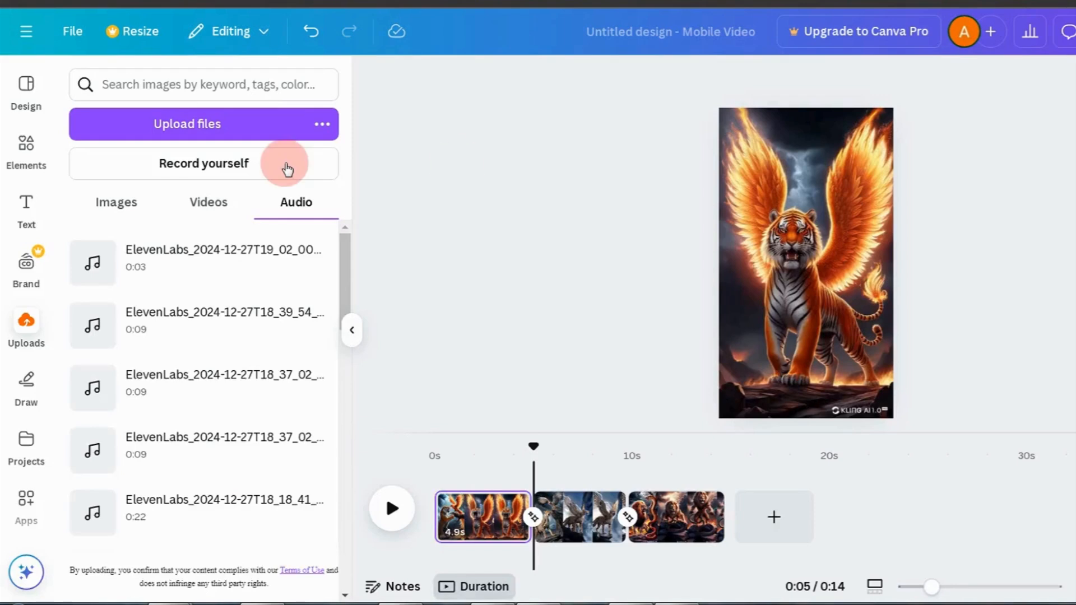
- In Canva, upload the cheetah_growl (1) MP3 from Downloads to the audio uploads
left_click(263, 123)
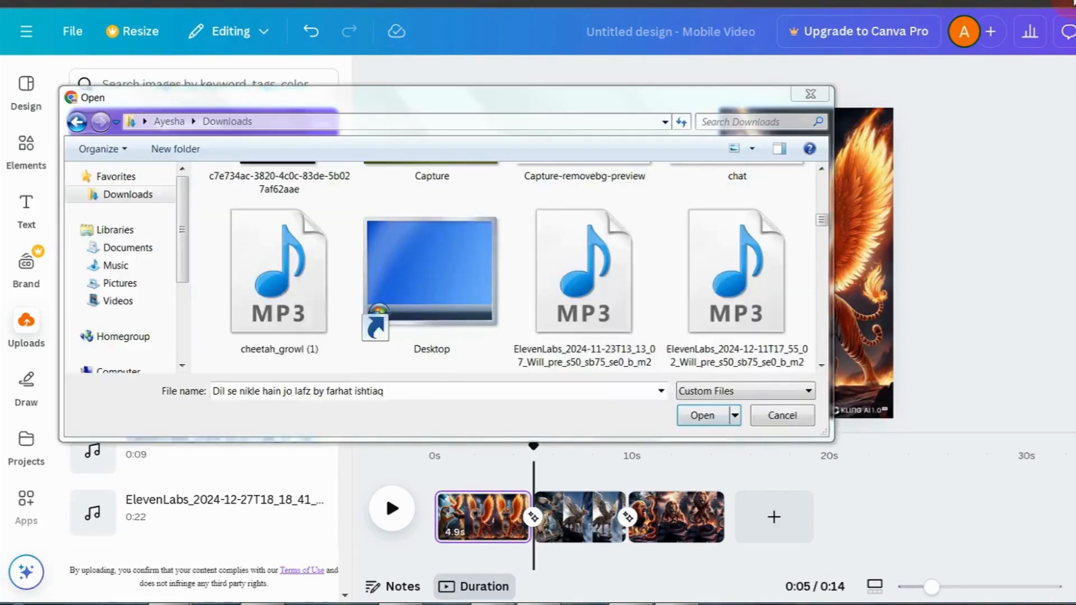
left_click(281, 307)
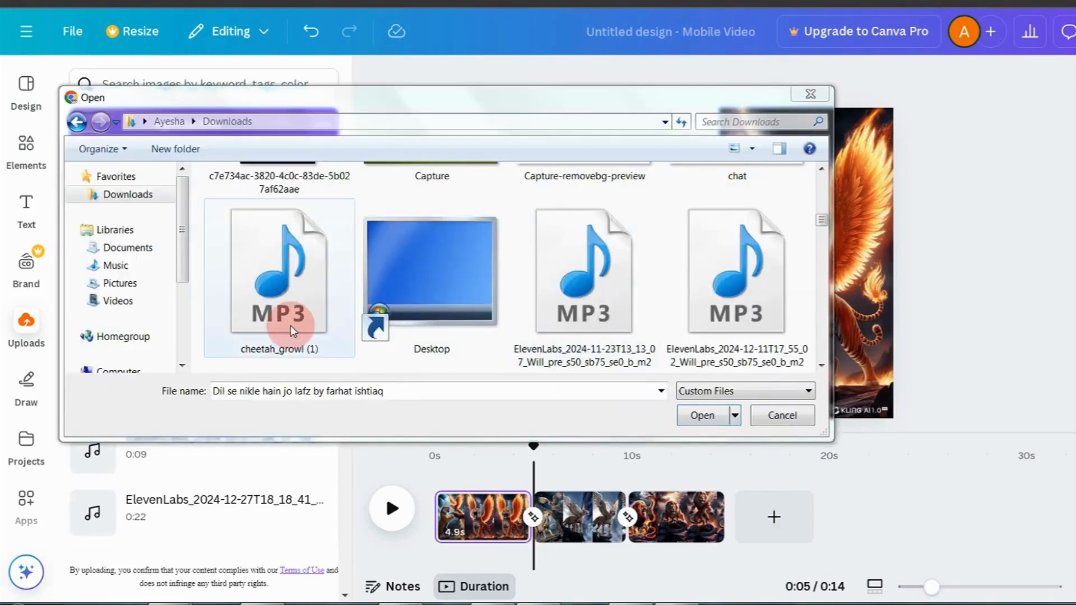
left_click(707, 415)
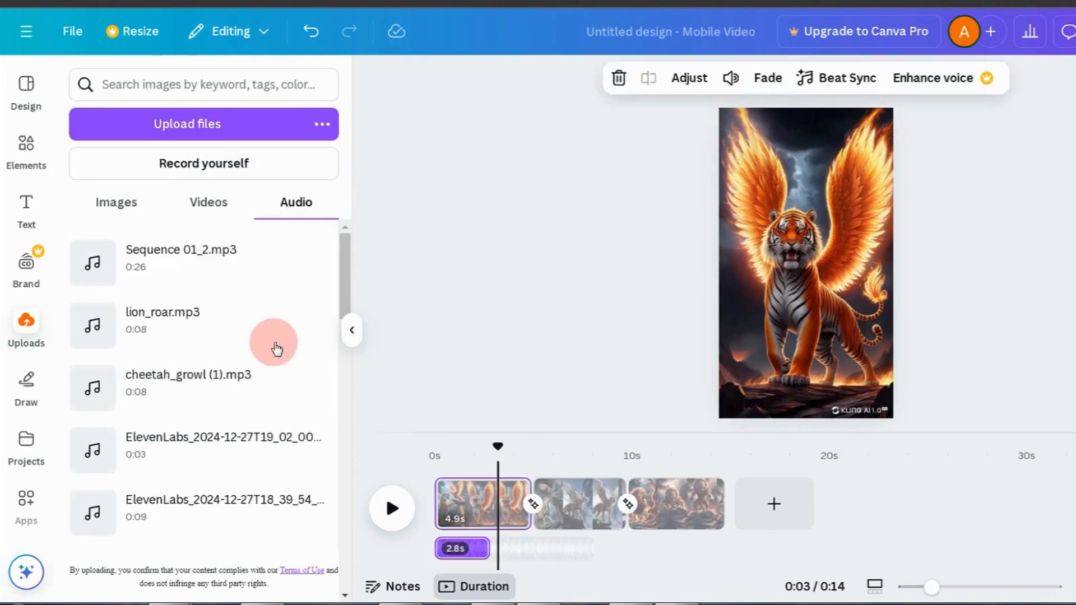
- Place cheetah_growl (1).mp3 on the winged cheetah page from about 6 seconds and trim it to end at about 8 seconds
left_click(510, 449)
left_click(565, 444)
left_click(209, 374)
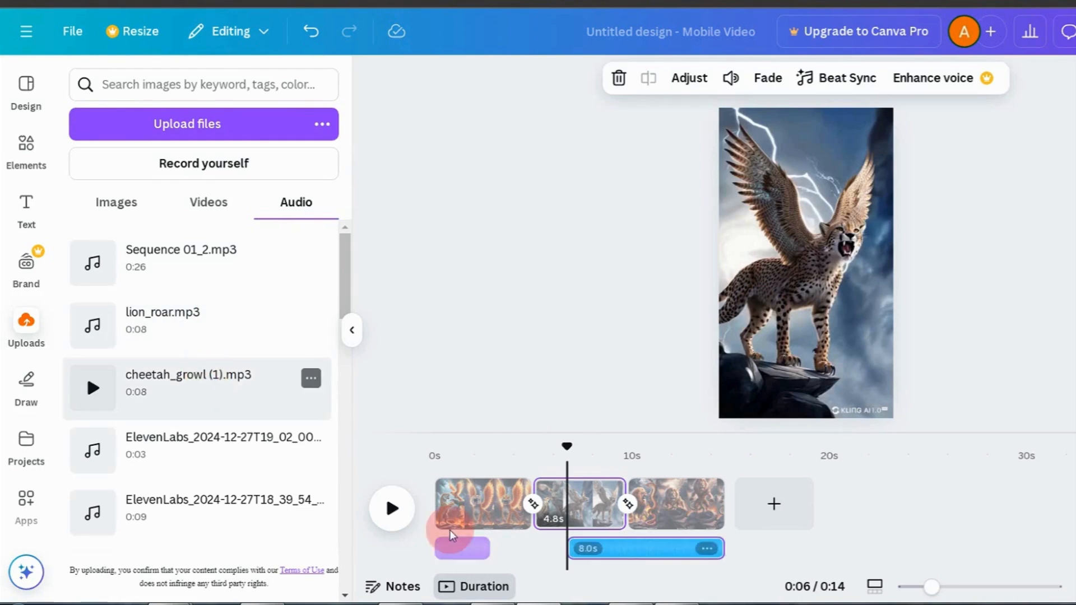
left_click(613, 549)
left_click_drag(716, 549, 612, 551)
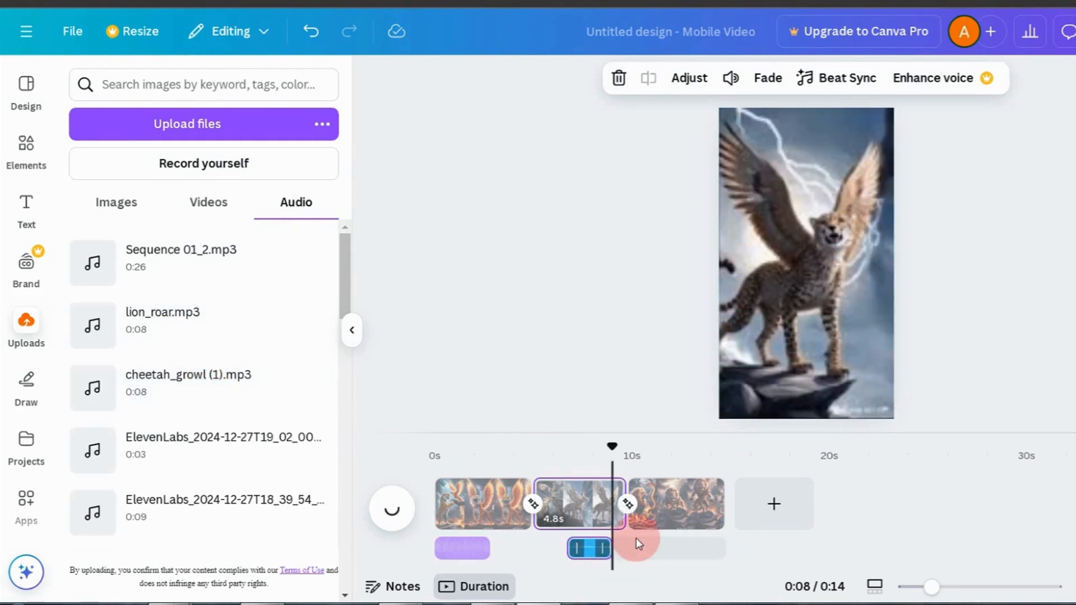
- Add lion_roar.mp3 to the last page from about 11 seconds and lay Sequence 01_2.mp3 under the whole video from 0 seconds
left_click(669, 504)
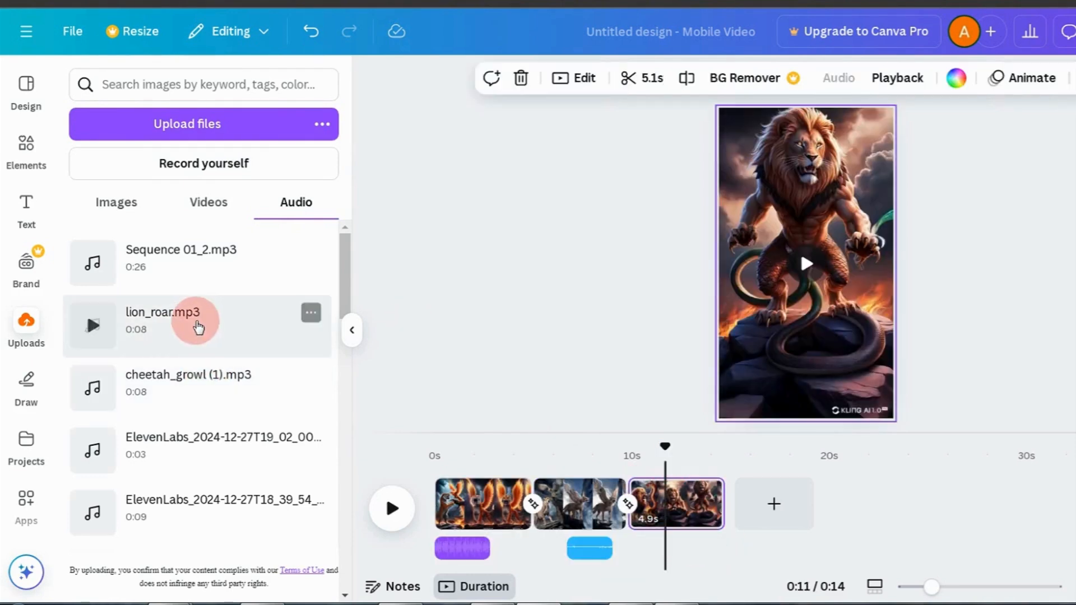
left_click_drag(716, 557, 713, 551)
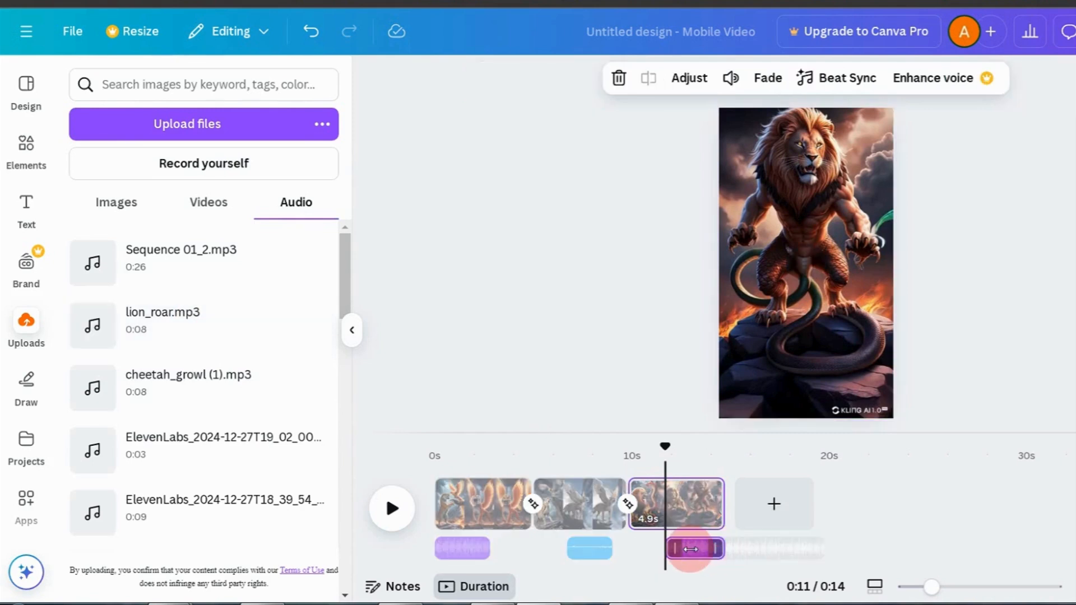
left_click(440, 504)
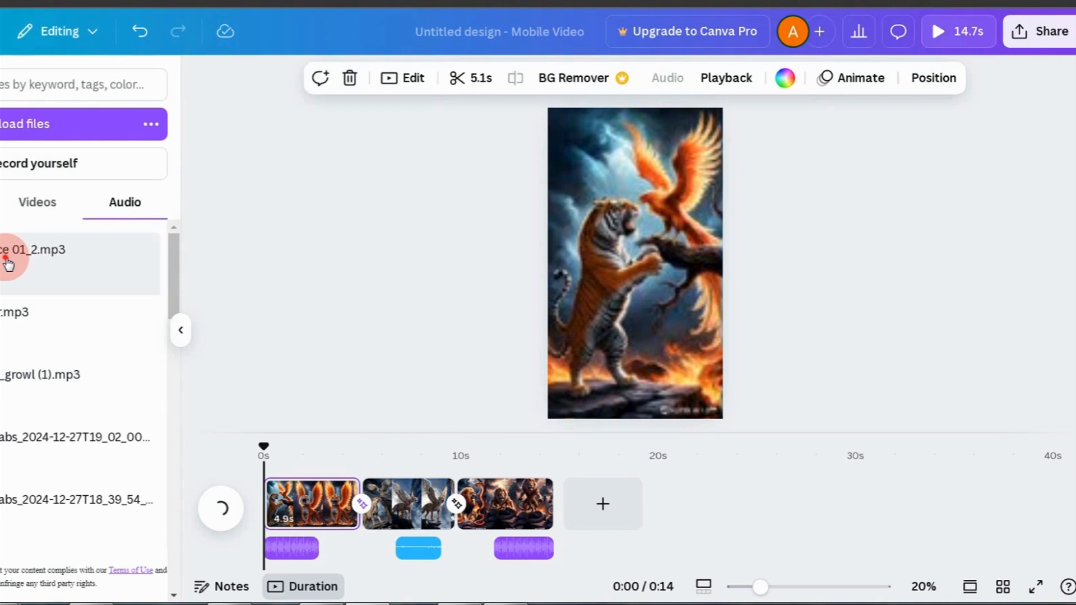
left_click(8, 262)
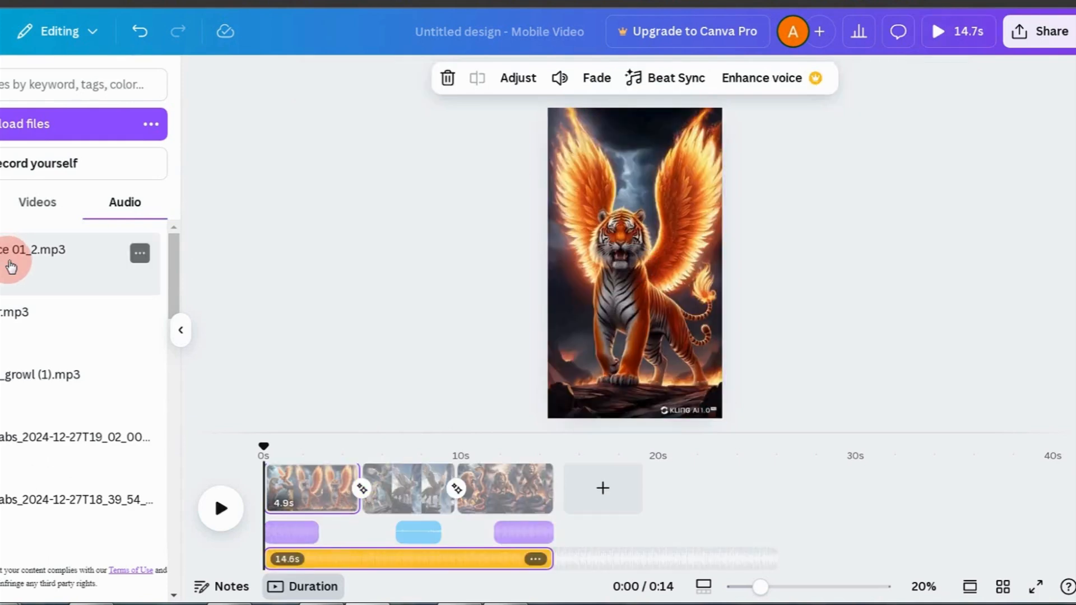
left_click(347, 563)
- Open the download options for the finished design
left_click(1039, 31)
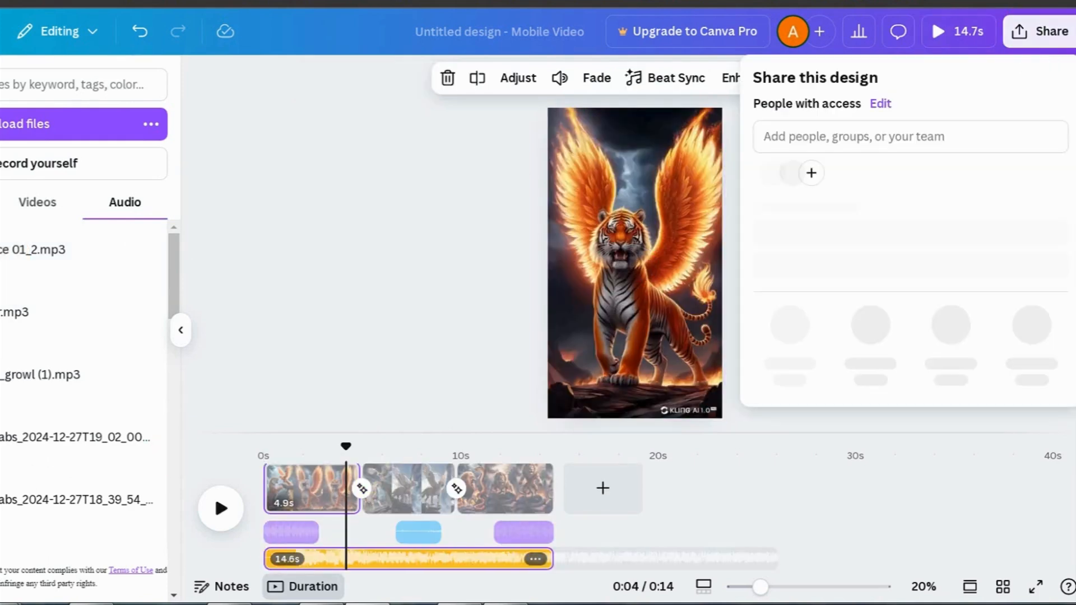
left_click(788, 351)
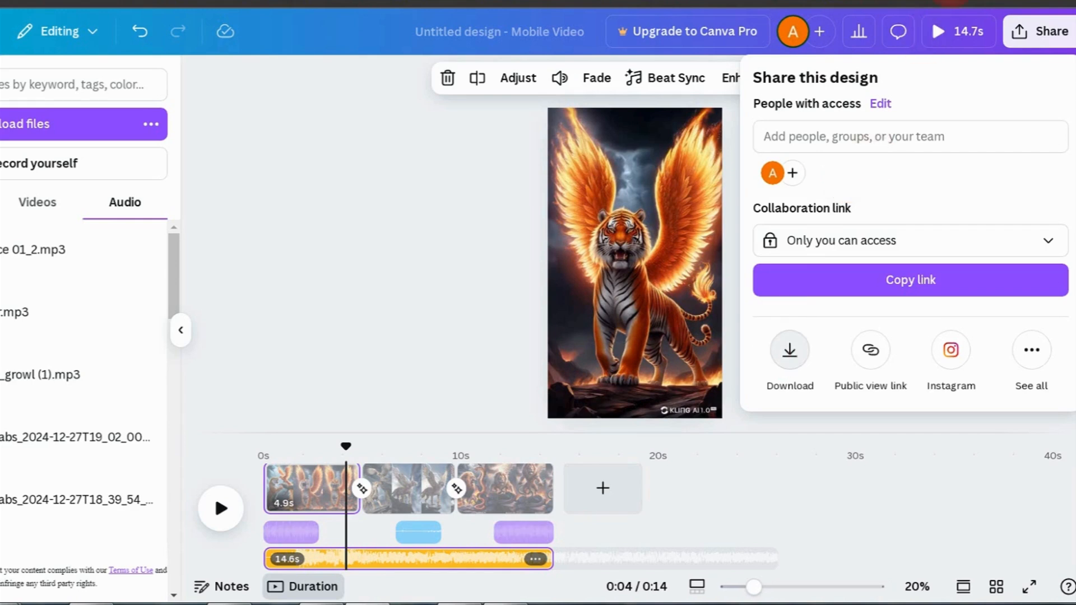